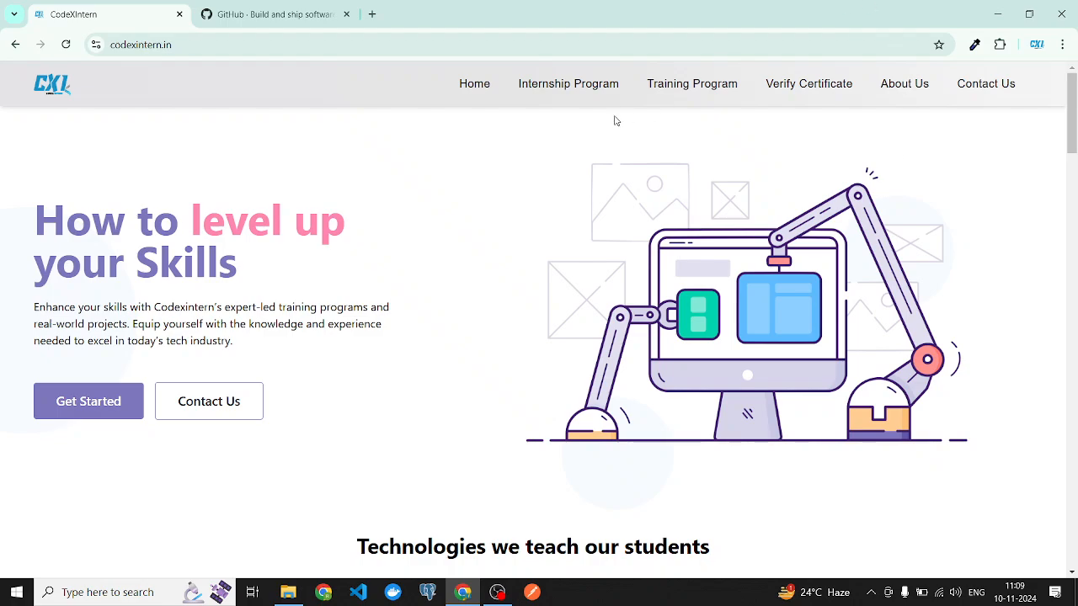
# Search the web for "github" in a new browser tab and open the official GitHub website
pyautogui.click(371, 13)
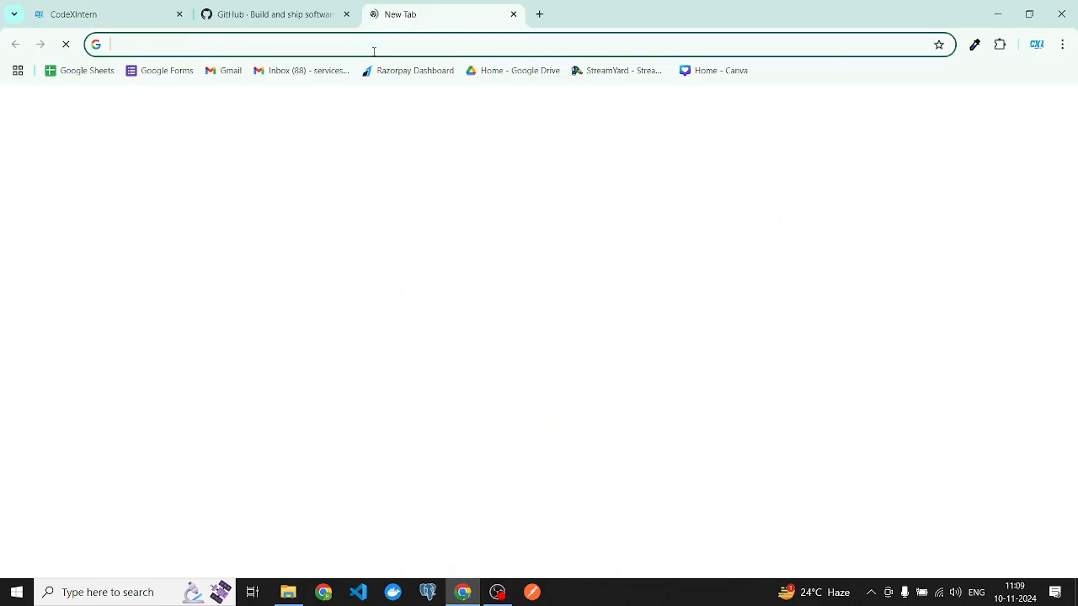
pyautogui.click(373, 46)
pyautogui.write('github')
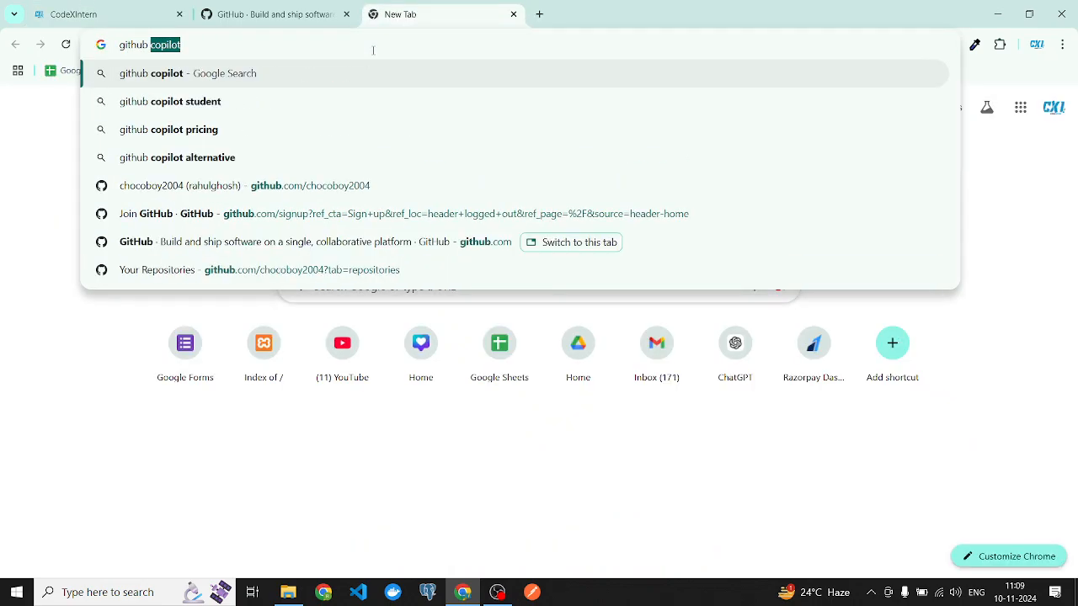
pyautogui.press('Return')
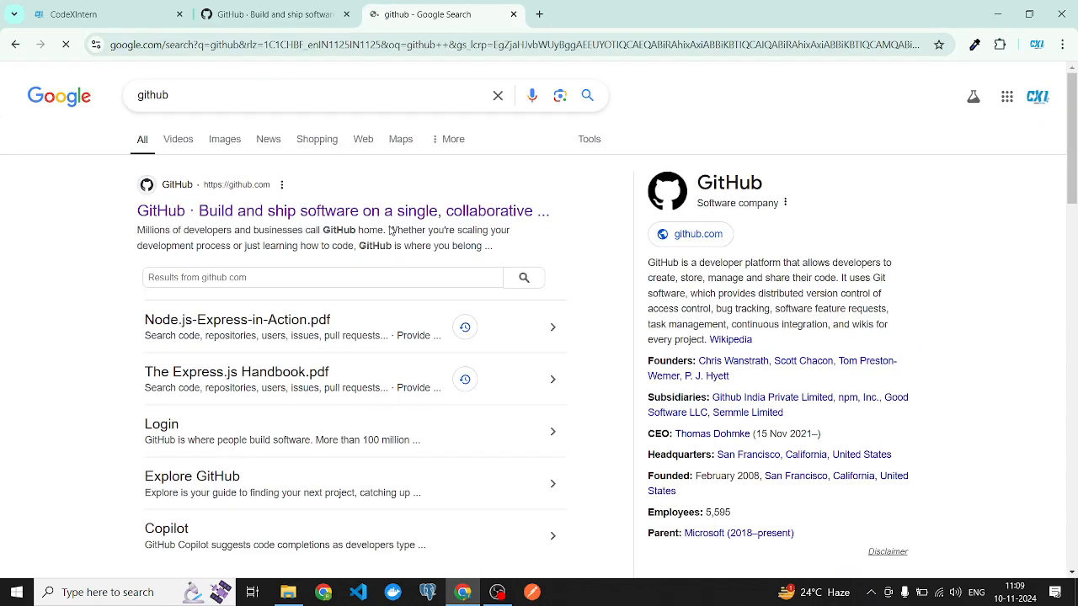
pyautogui.click(349, 215)
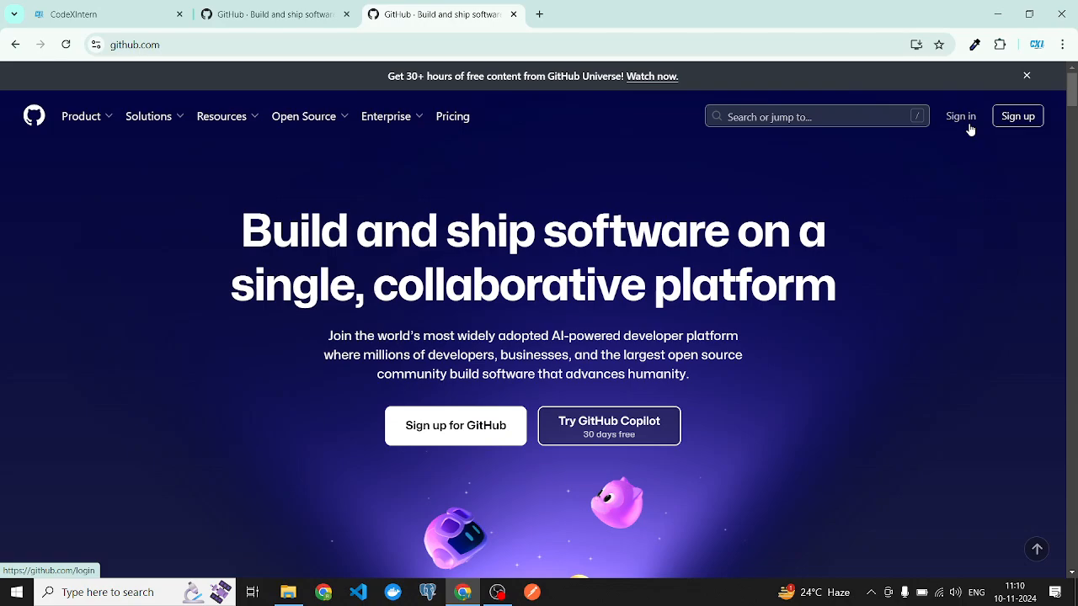
# Open the GitHub sign-up form, enter the account's email address and continue
pyautogui.click(969, 124)
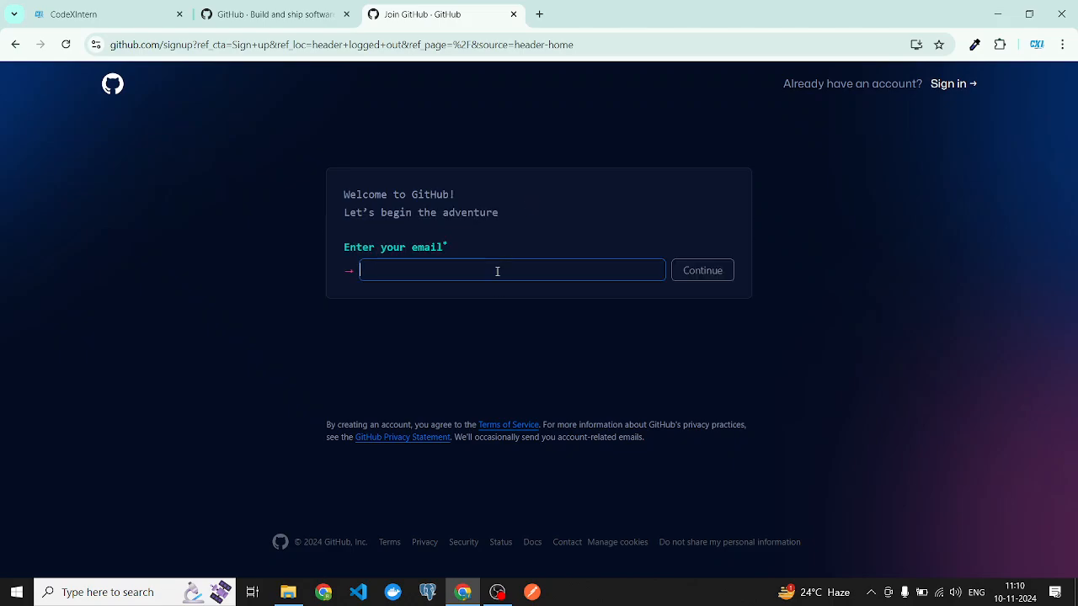
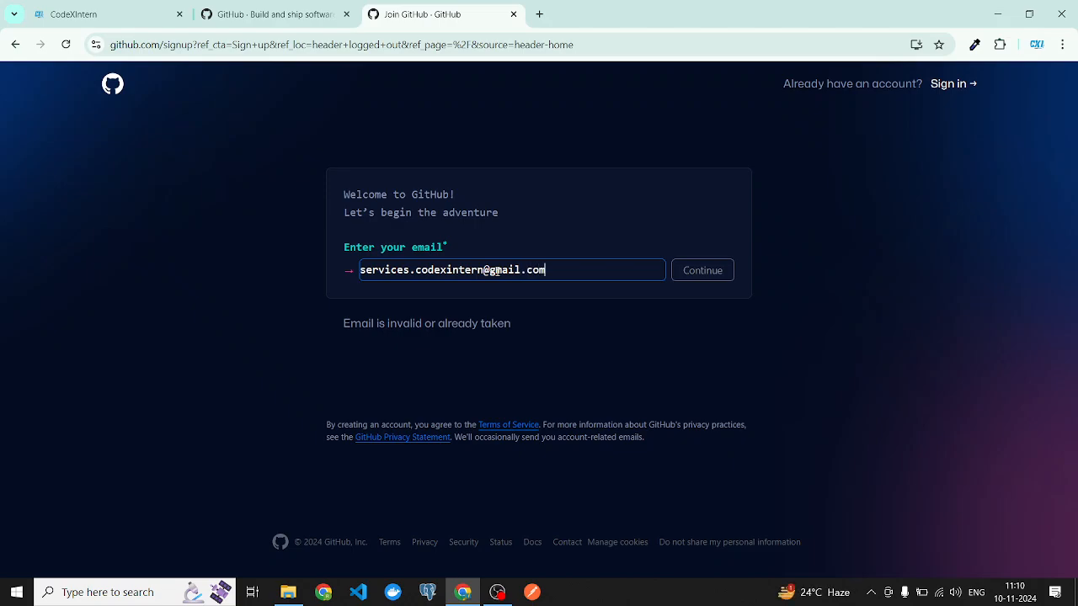
pyautogui.click(699, 274)
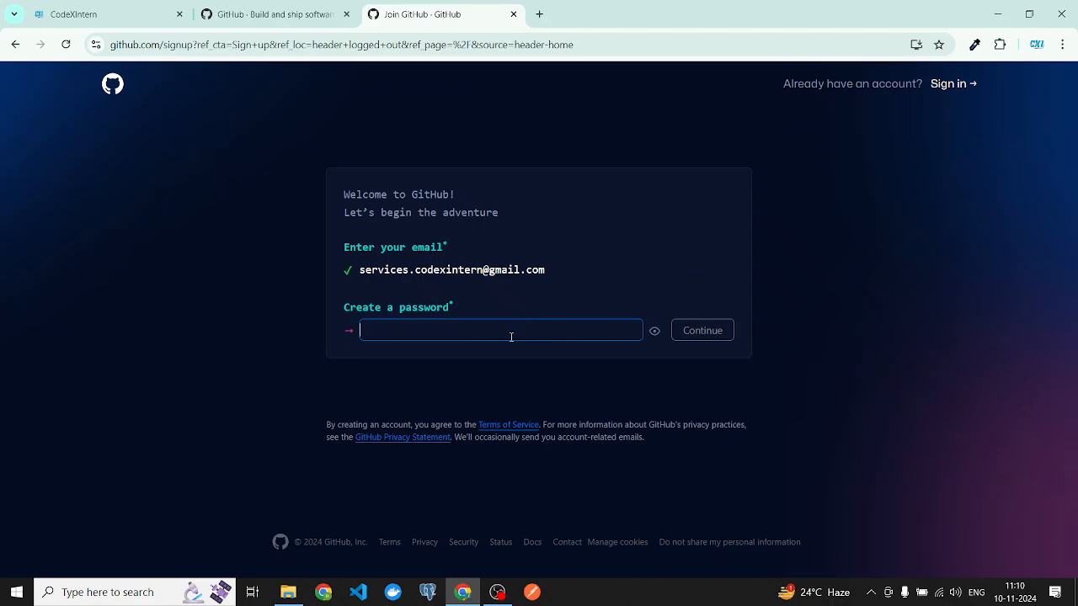
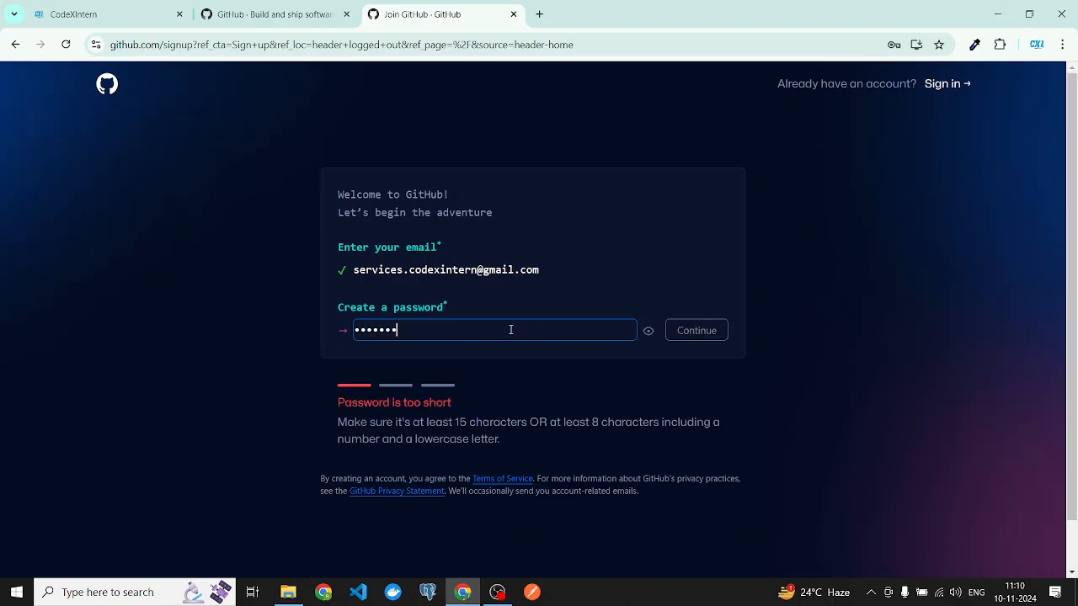
# Create an account password that meets the strength requirements and continue
pyautogui.doubleClick(568, 334)
pyautogui.click(568, 335)
pyautogui.click(691, 330)
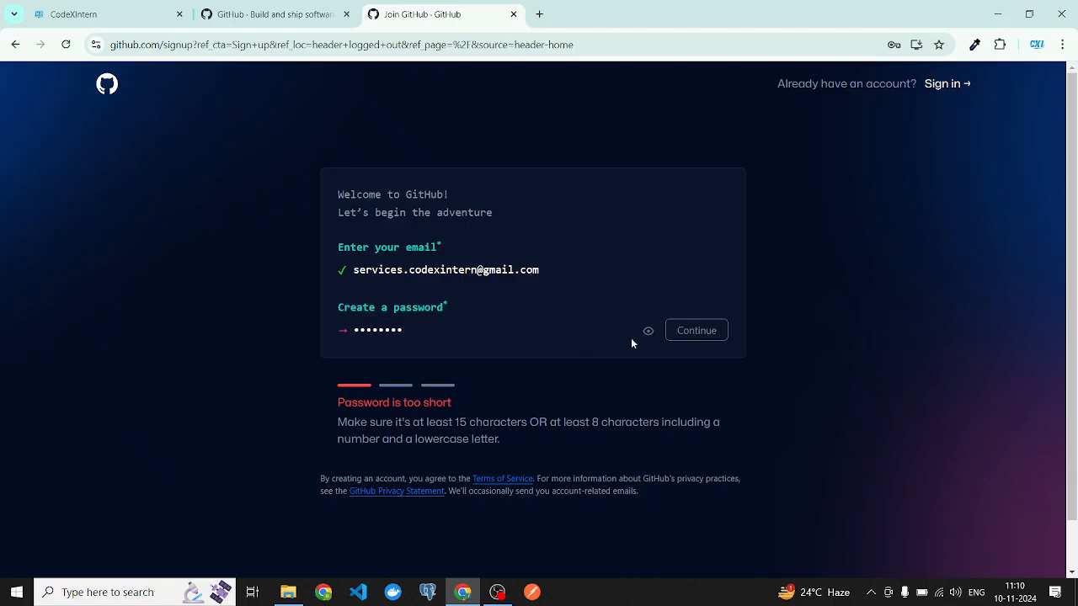
pyautogui.click(553, 333)
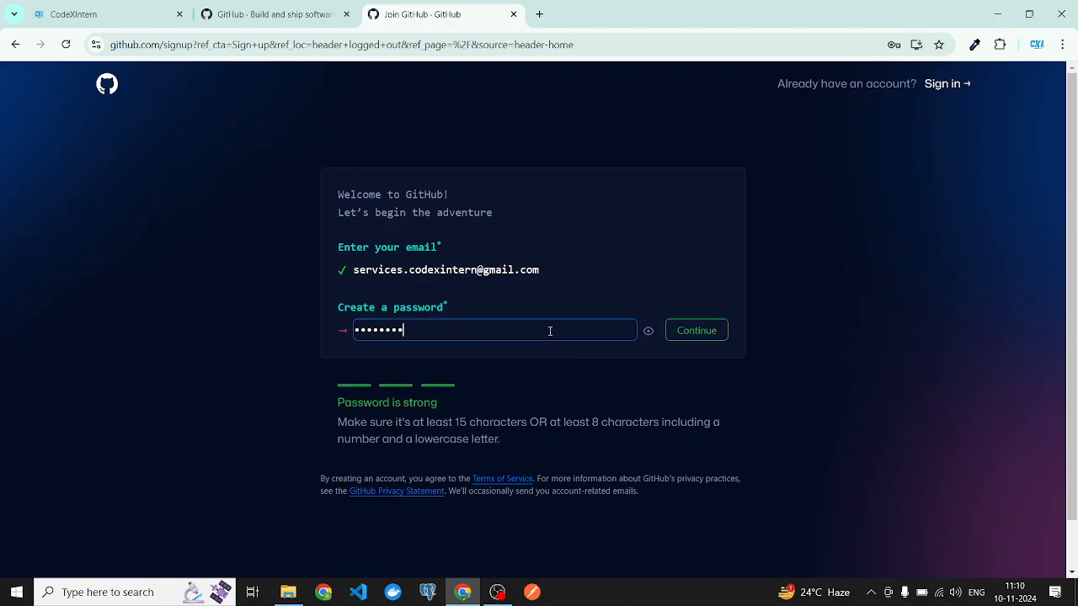
pyautogui.click(549, 349)
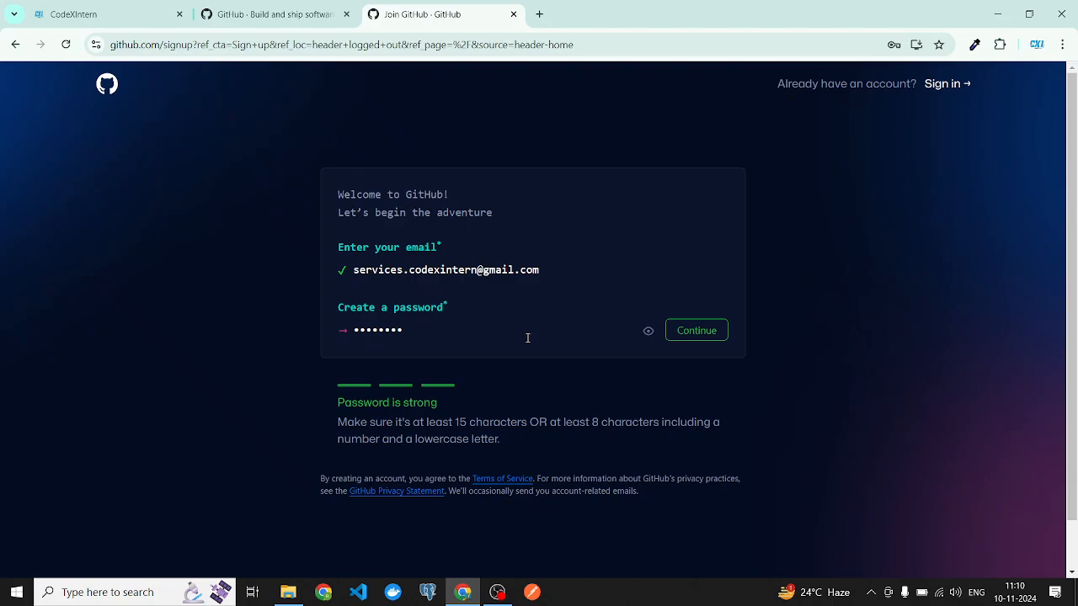
pyautogui.click(697, 332)
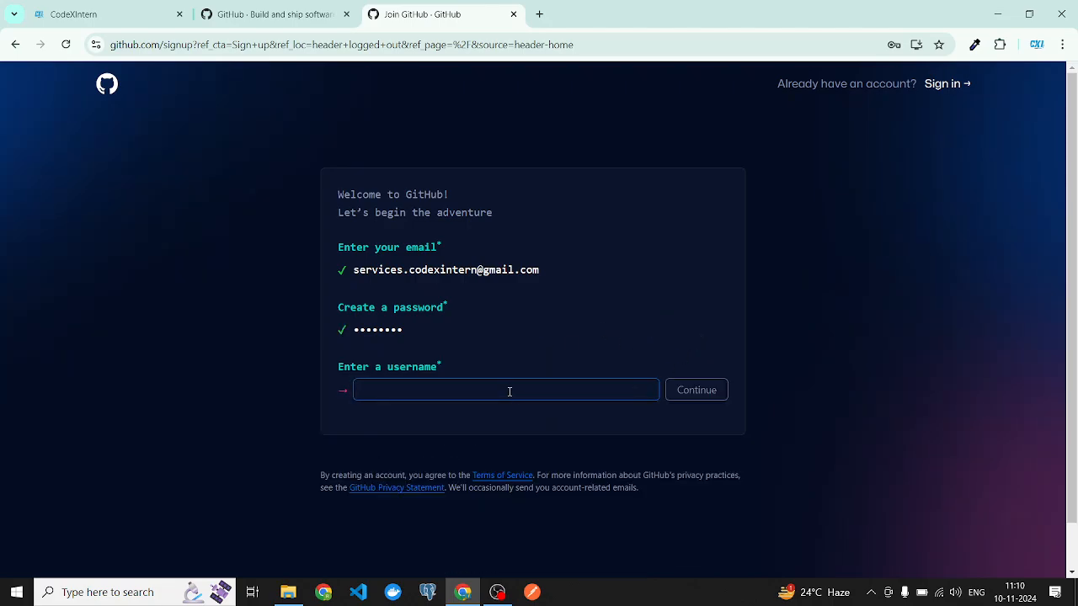
# Enter "codexintern" as the new account's username and continue
pyautogui.write('codexi')
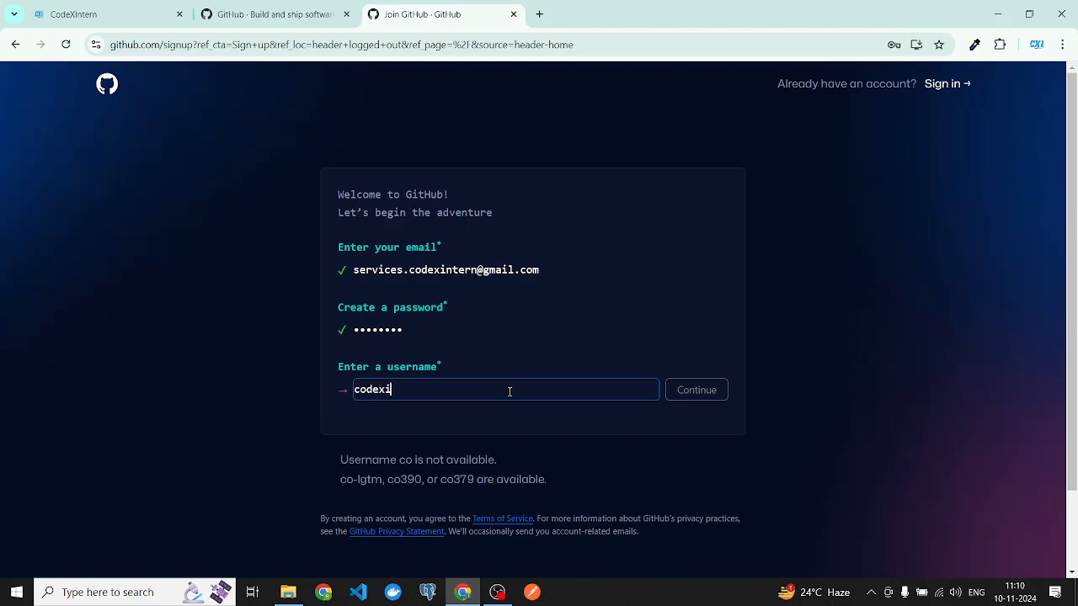
pyautogui.write('ntern')
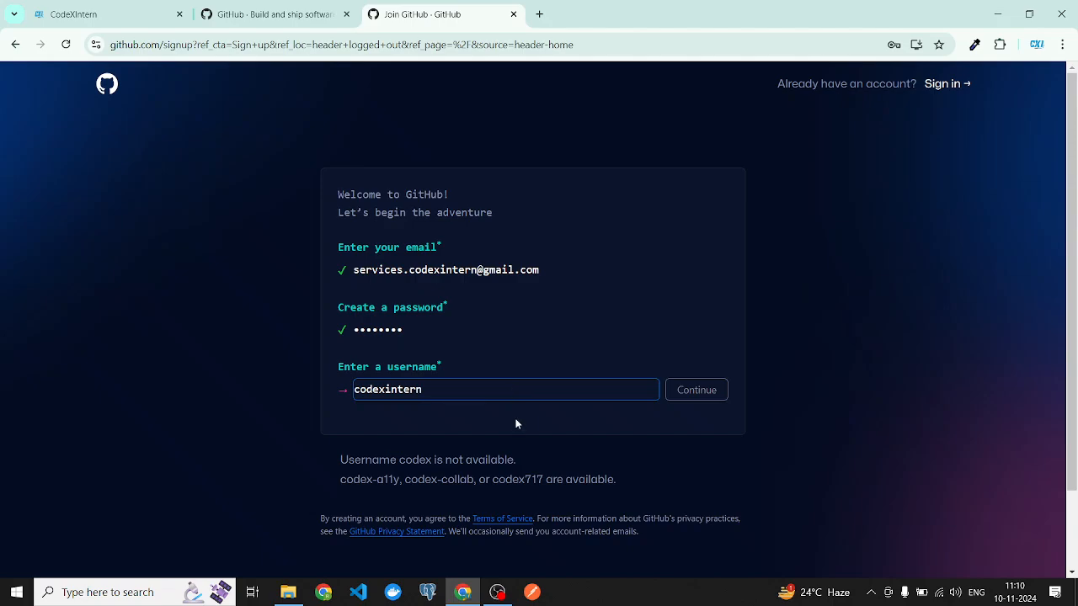
pyautogui.click(701, 389)
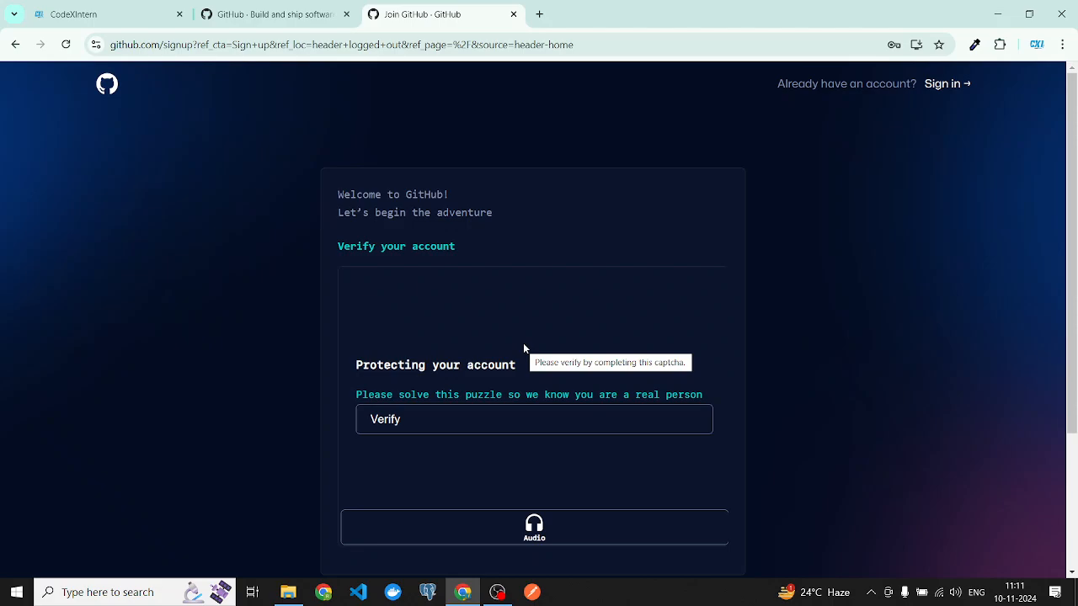
# Solve the account verification puzzle by rotating the object to face the hand's direction, and submit the answer
pyautogui.scroll(-2, 563, 212)
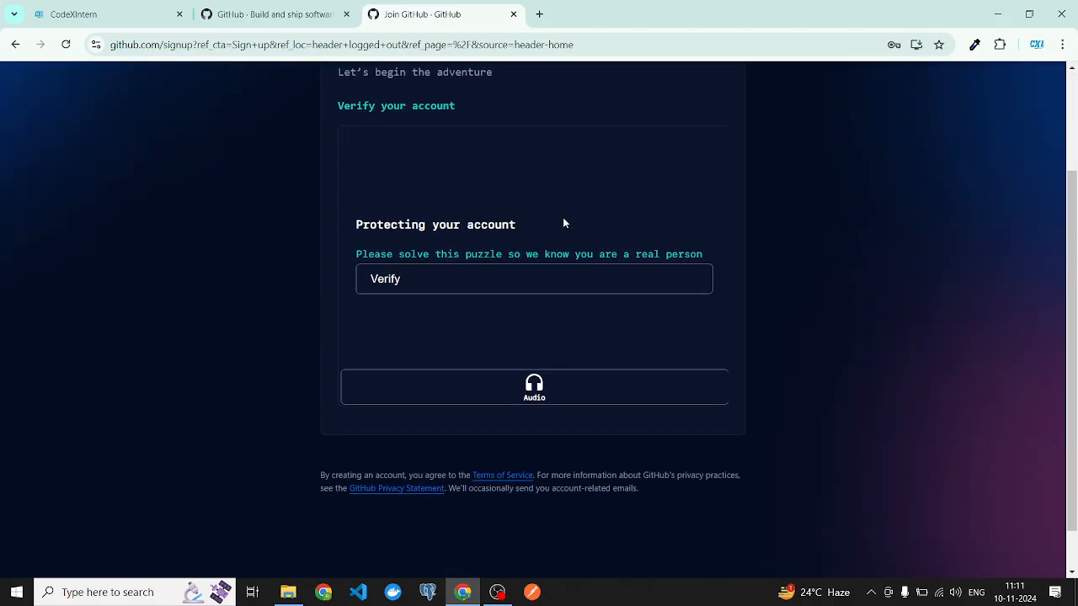
pyautogui.click(497, 292)
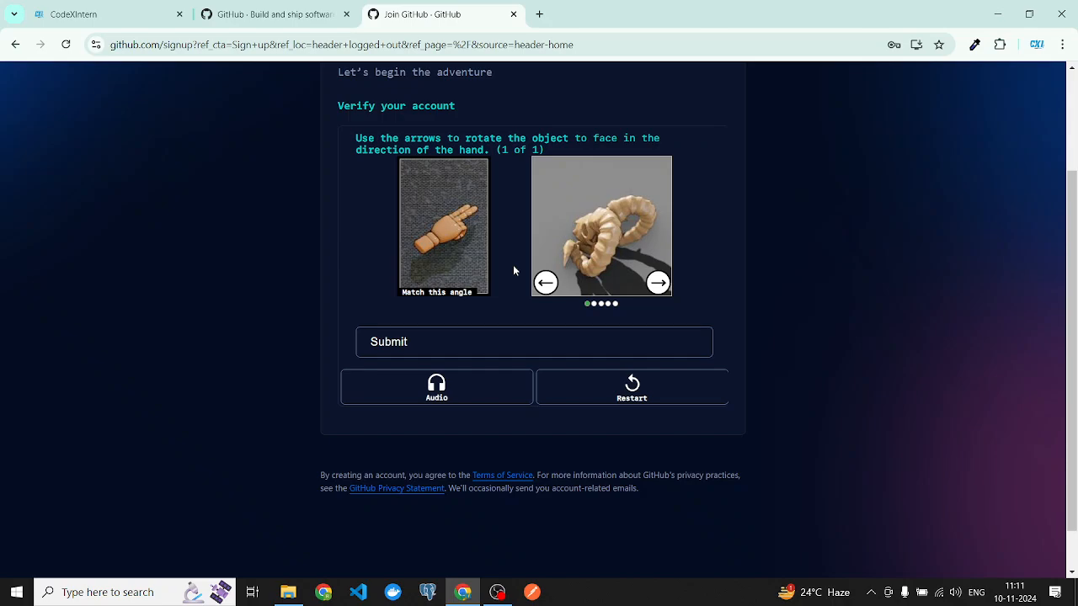
pyautogui.click(658, 283)
pyautogui.click(658, 283)
pyautogui.click(658, 283)
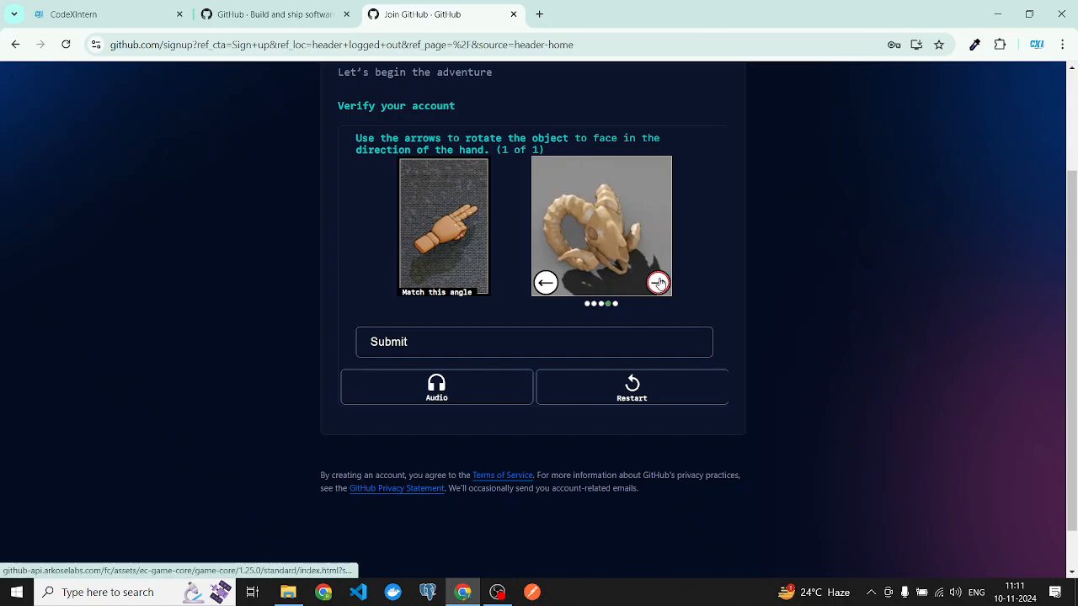
pyautogui.click(658, 283)
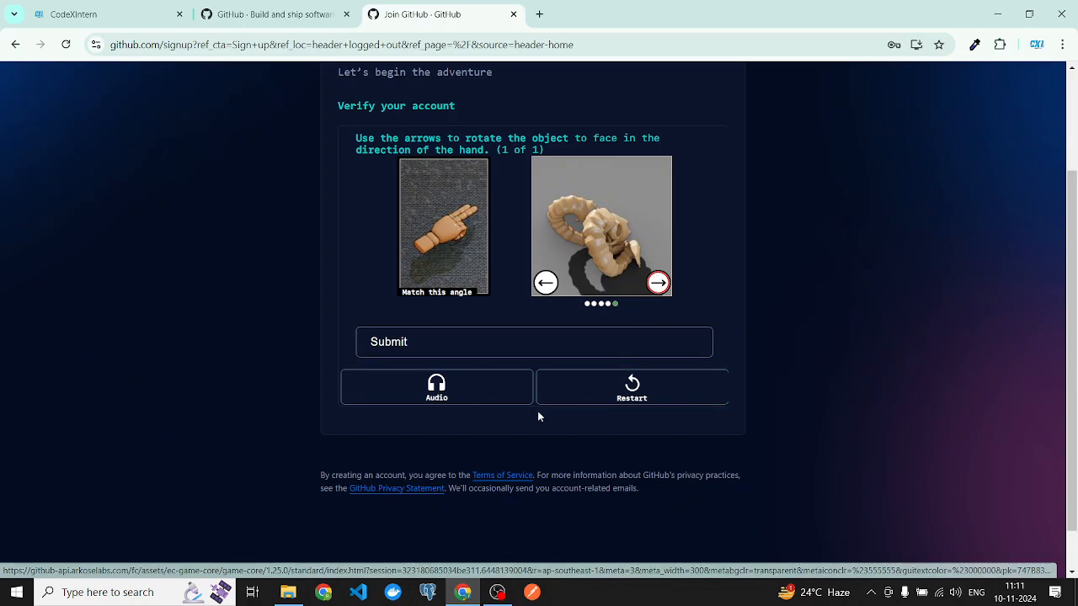
pyautogui.click(477, 351)
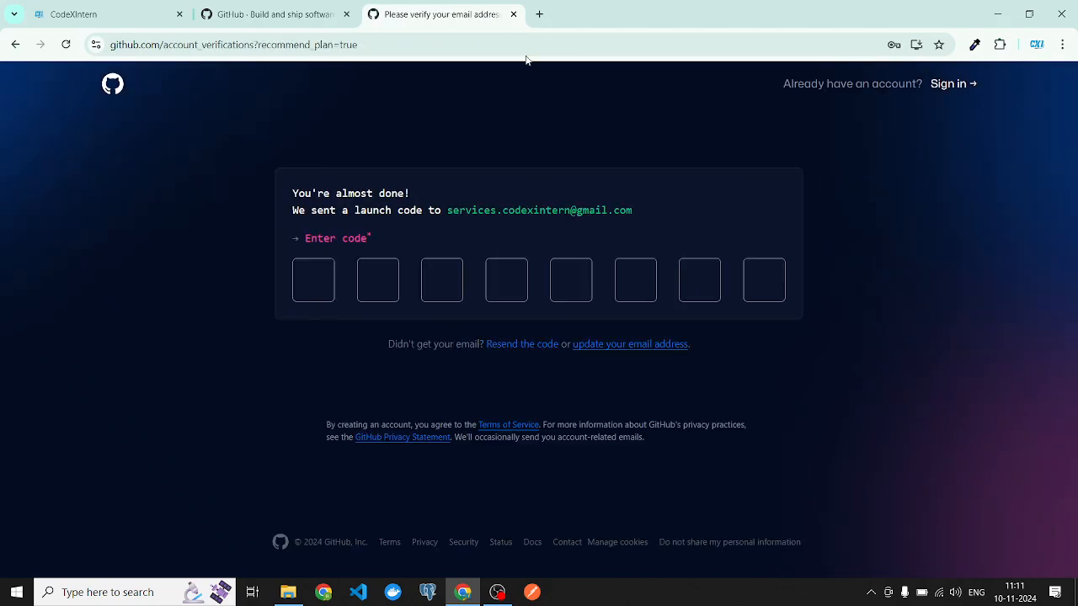
# Open Gmail in a new browser tab and open the GitHub launch code email
pyautogui.click(539, 15)
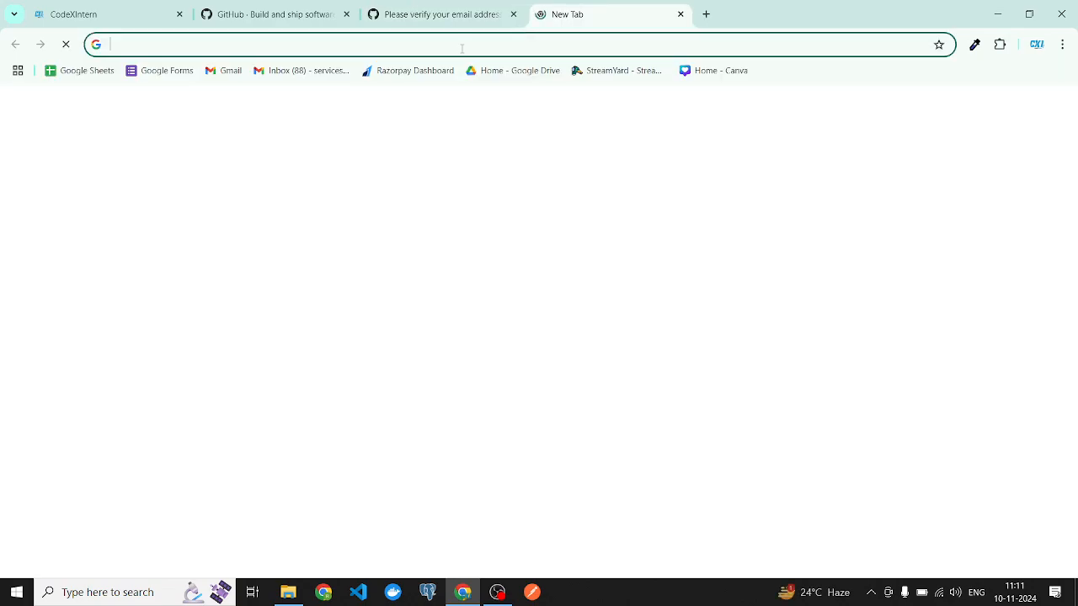
pyautogui.click(222, 70)
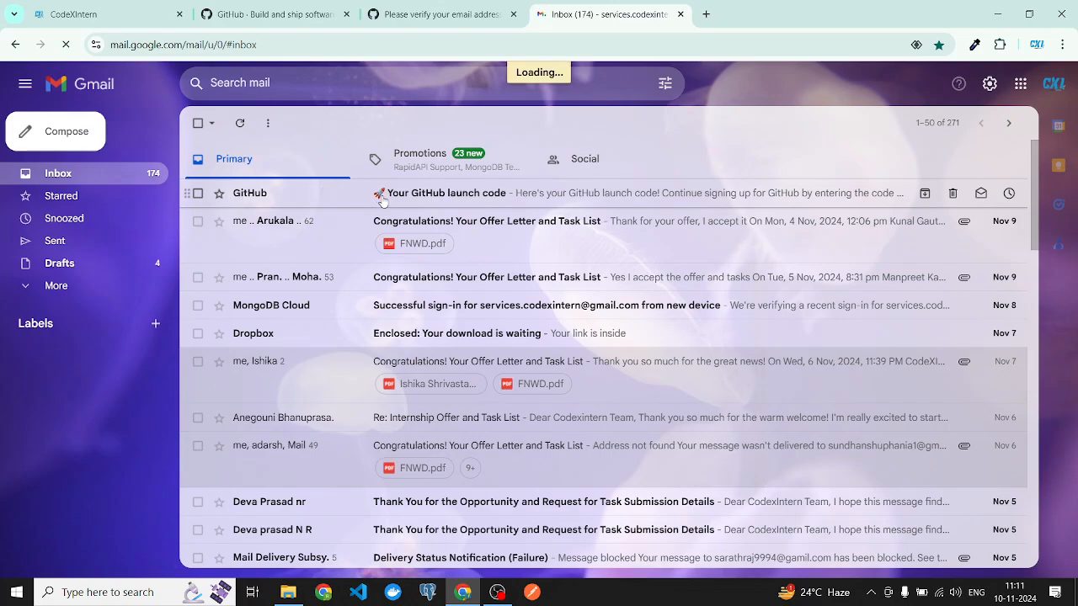
pyautogui.click(444, 193)
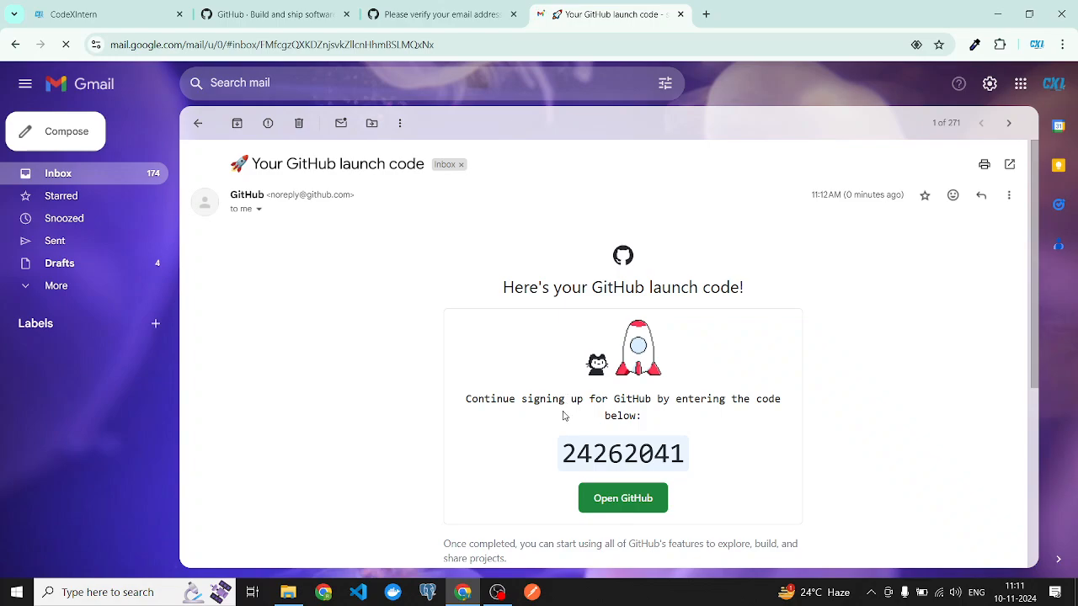
# Enter the emailed launch code on the GitHub verification page, rechecking the email for the remaining digits
pyautogui.click(416, 7)
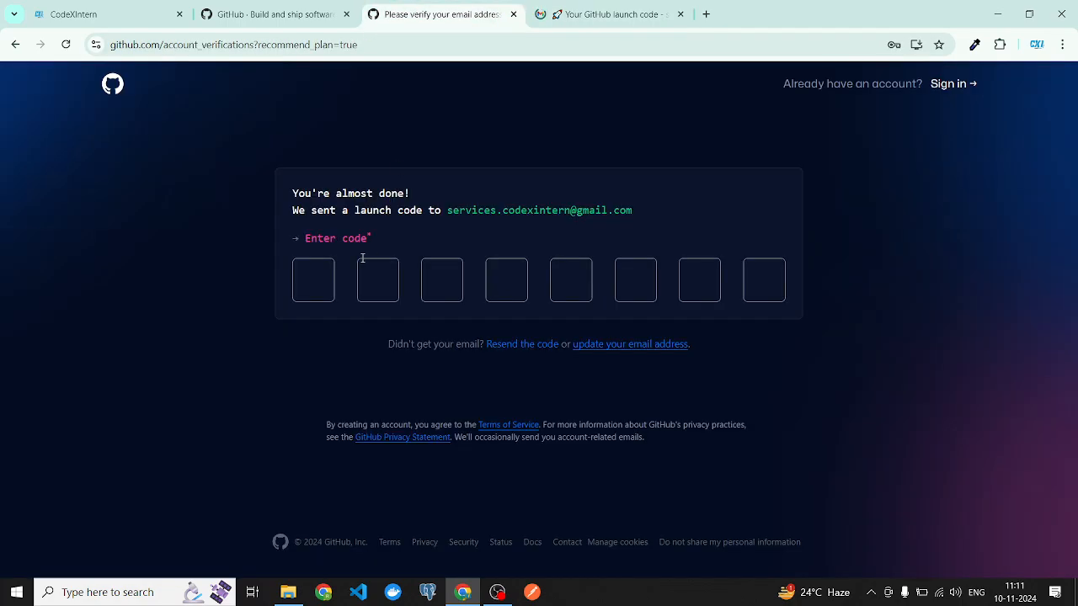
pyautogui.click(590, 14)
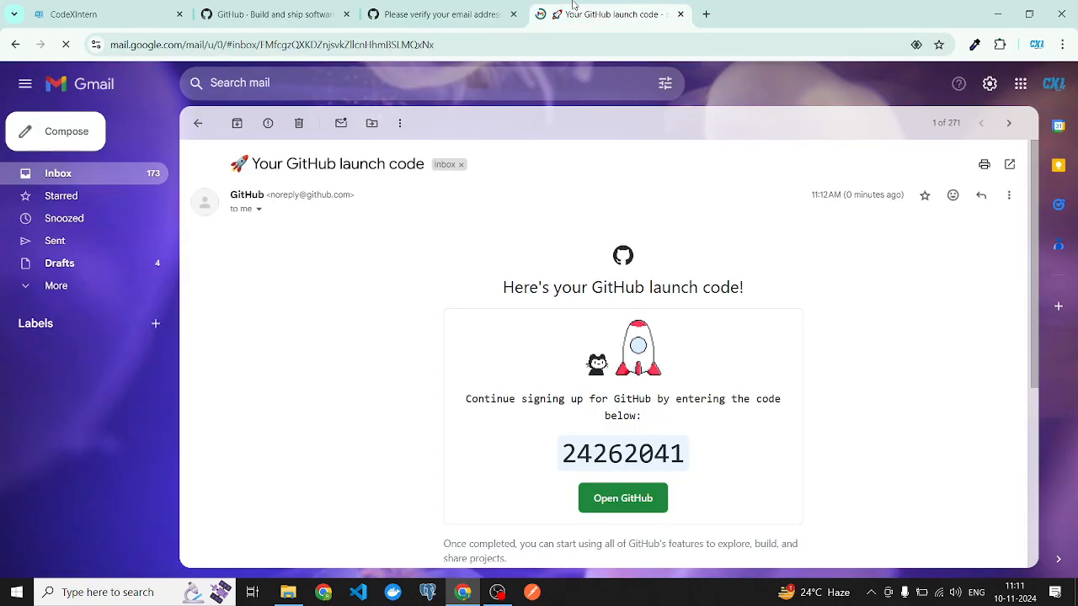
pyautogui.click(404, 17)
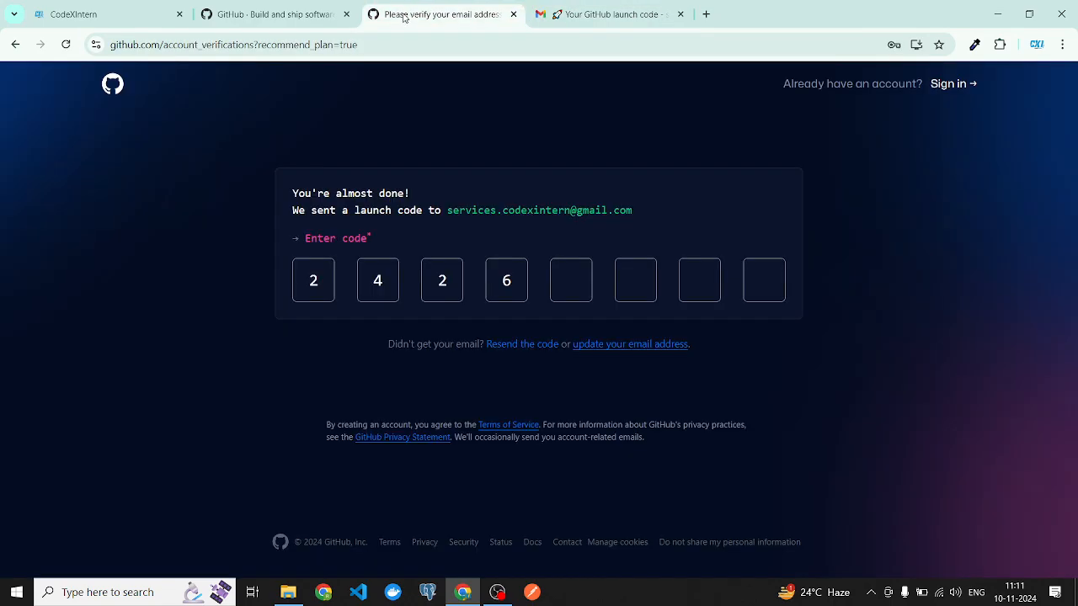
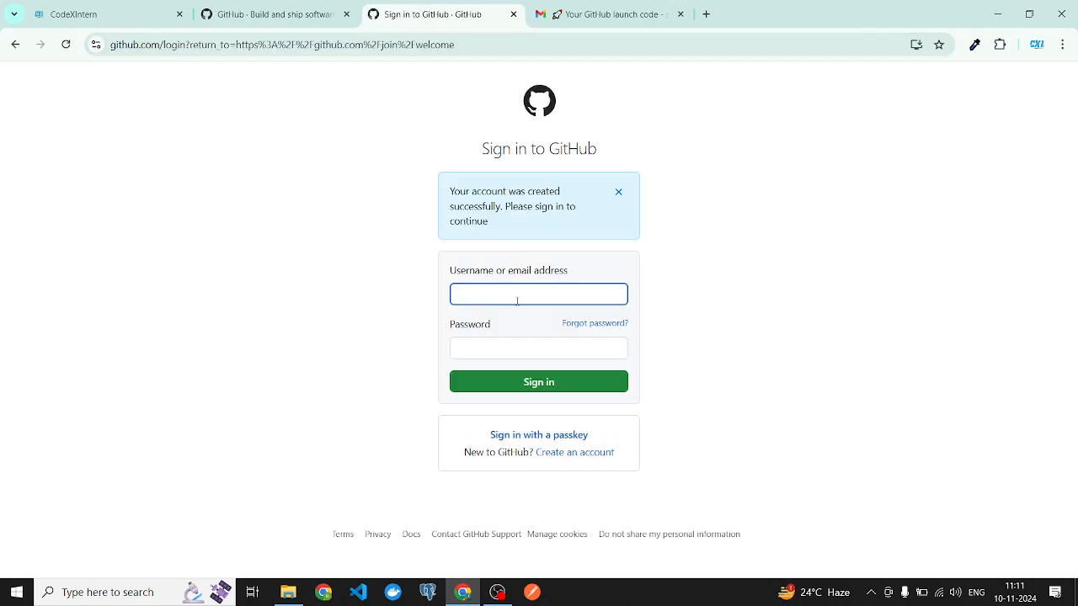
# Sign in to the new GitHub account with its email address and account password
pyautogui.click(515, 297)
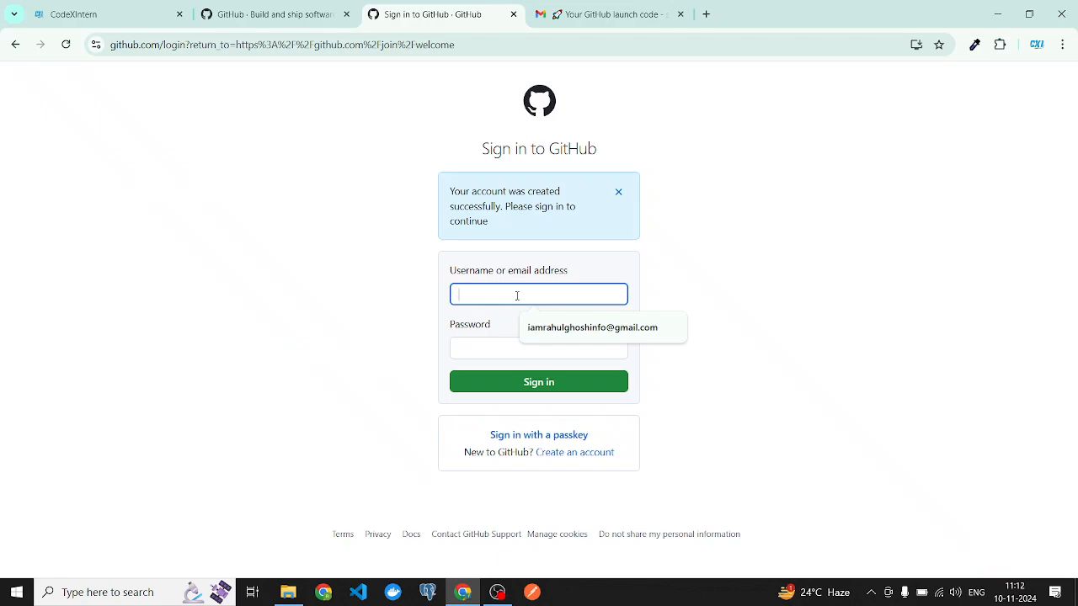
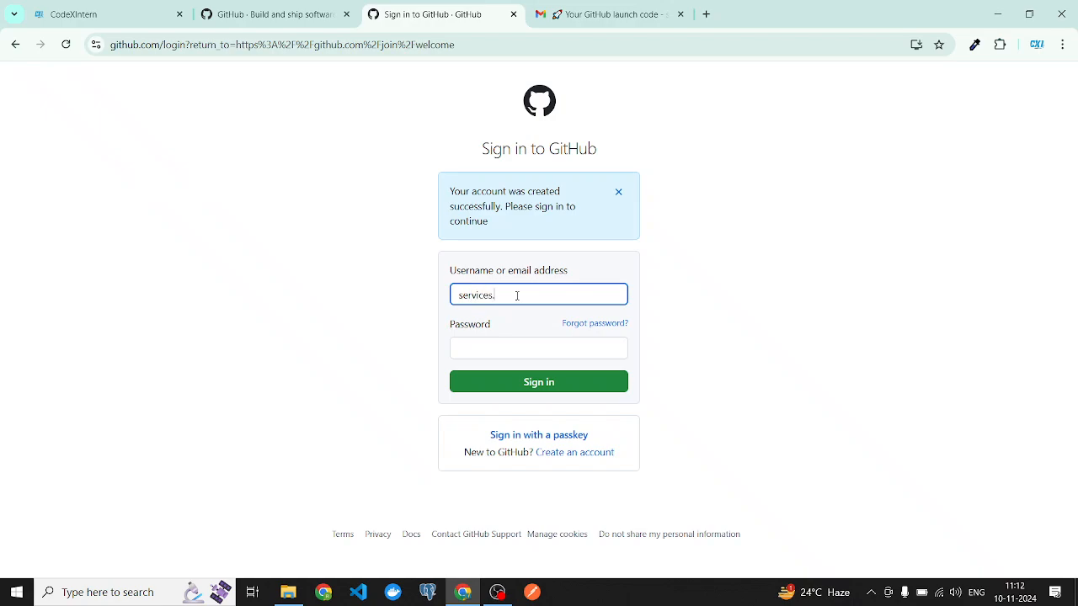
pyautogui.click(512, 341)
pyautogui.write('****')
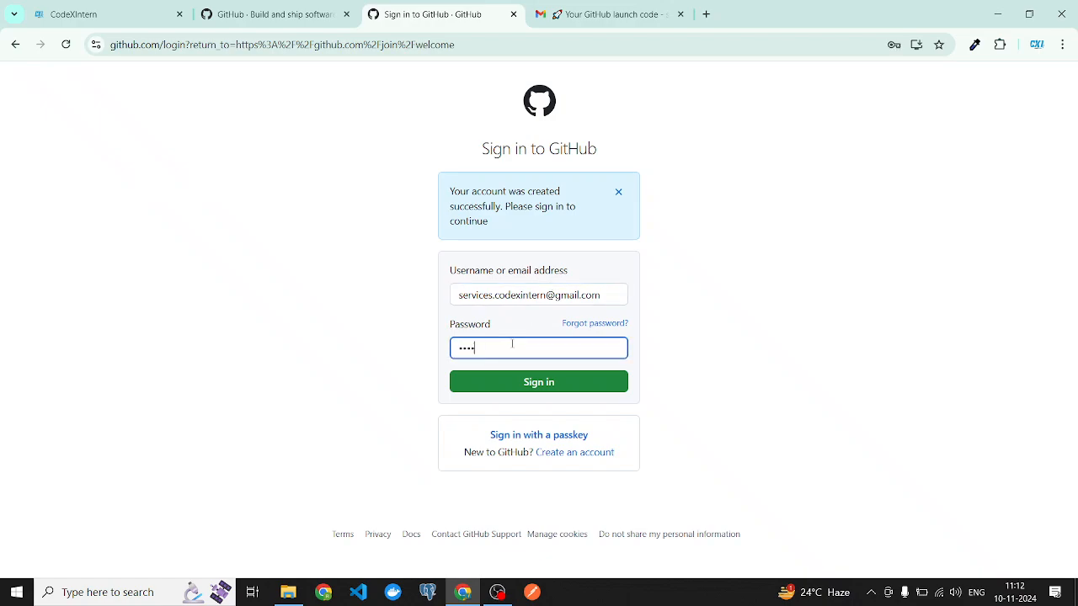
pyautogui.write('****')
pyautogui.click(539, 383)
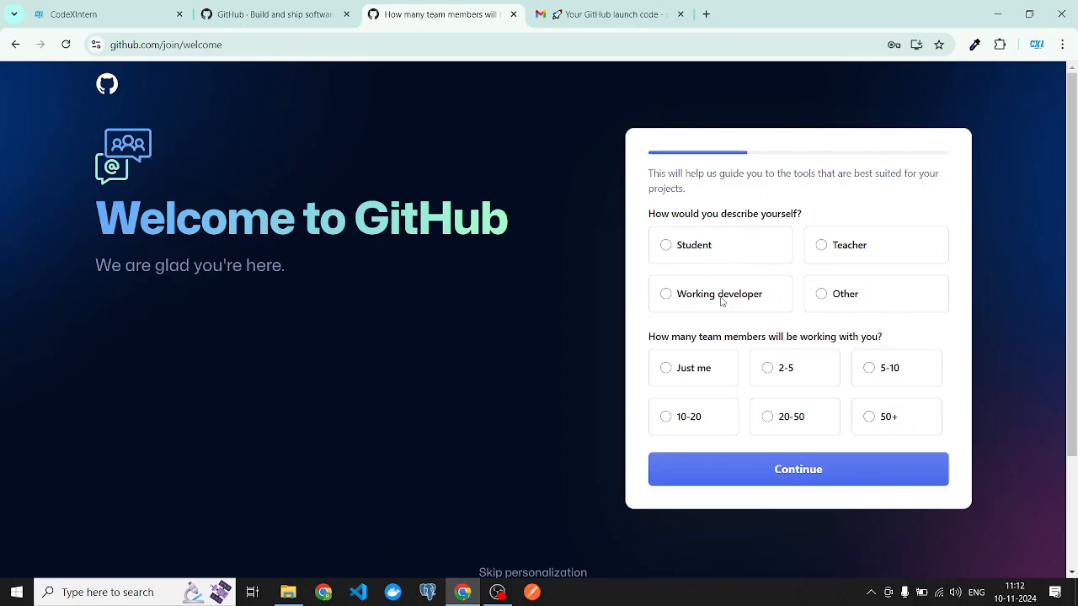
# Complete the welcome survey as a Teacher with 2-5 team members, and continue with the free plan
pyautogui.click(821, 246)
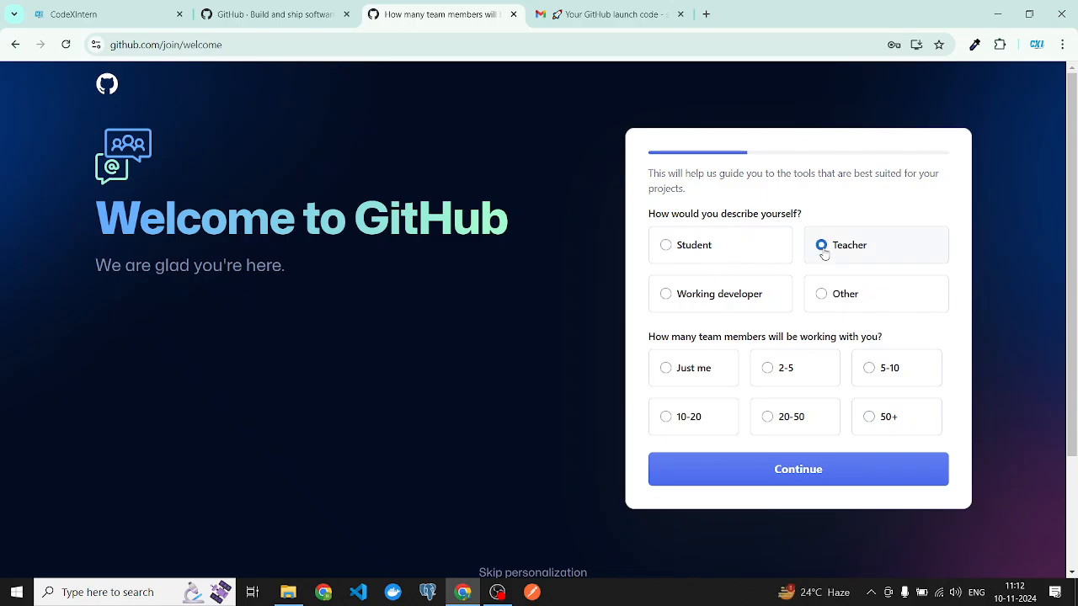
pyautogui.click(783, 381)
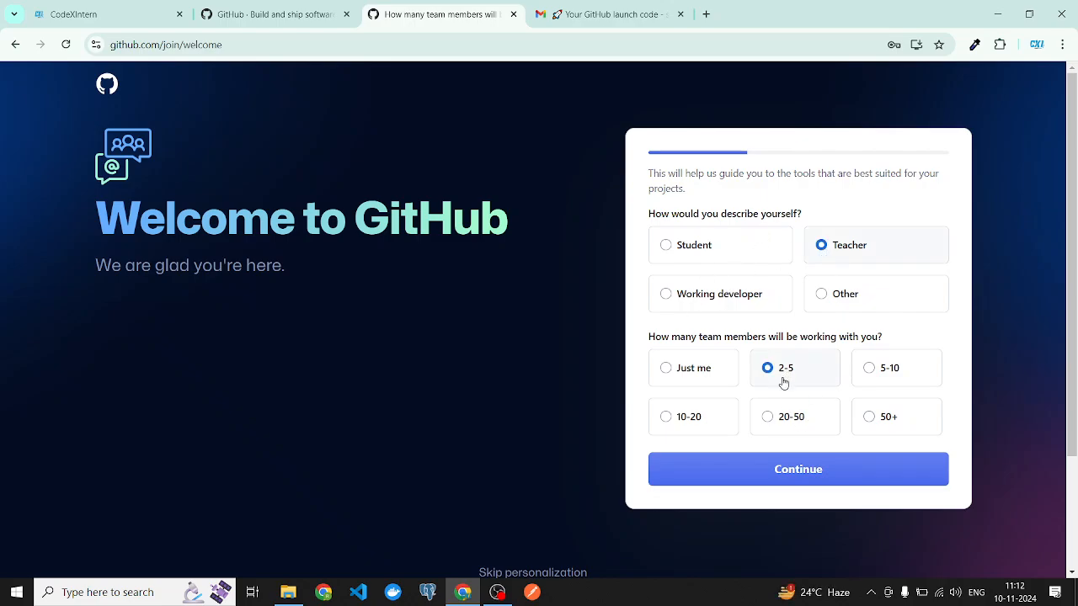
pyautogui.click(787, 472)
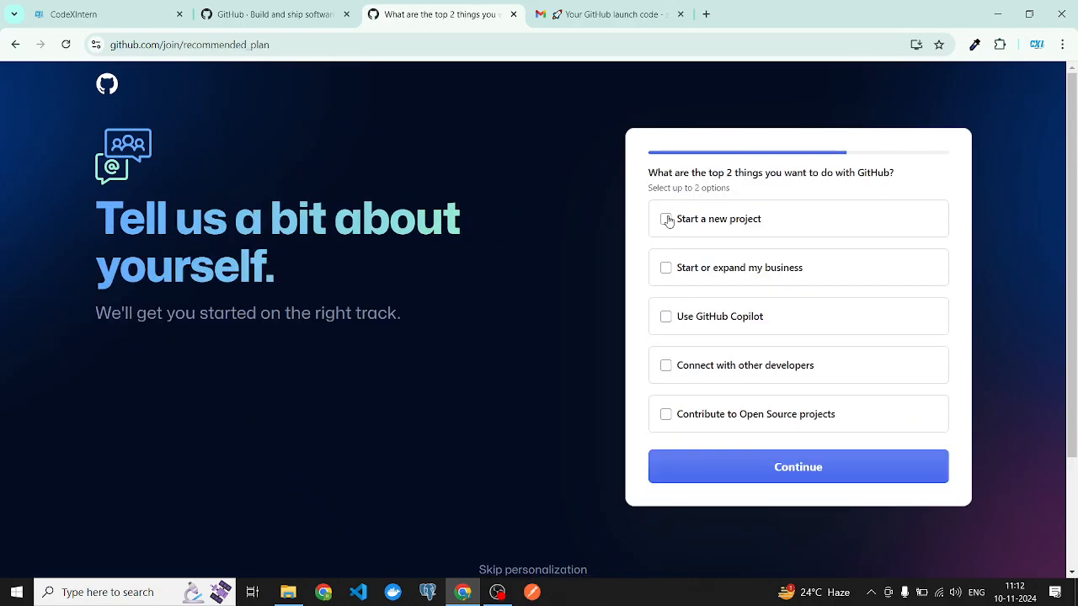
pyautogui.click(746, 473)
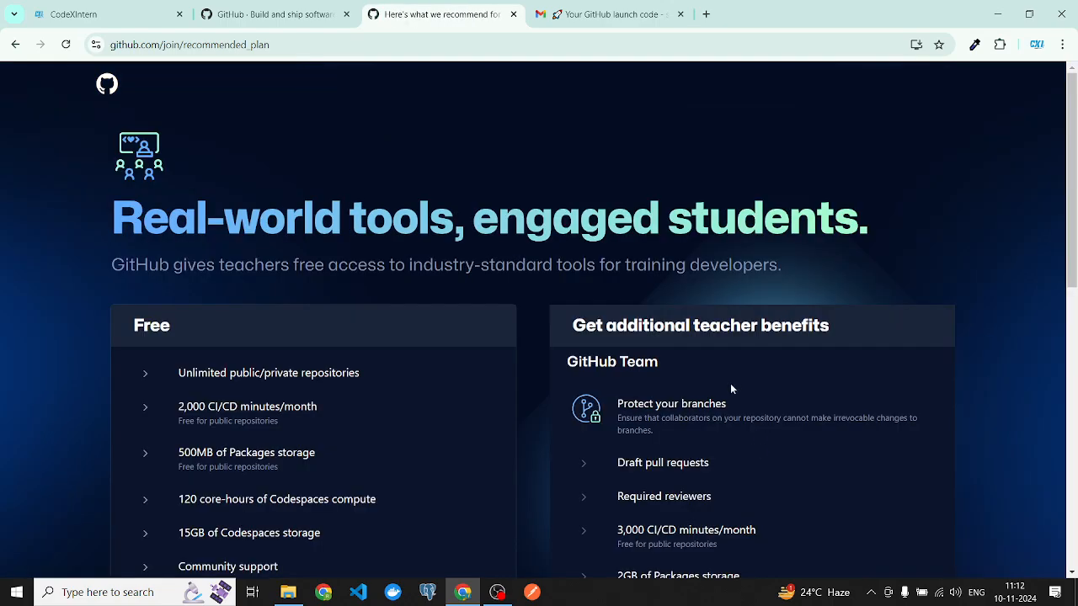
pyautogui.scroll(-6, 451, 346)
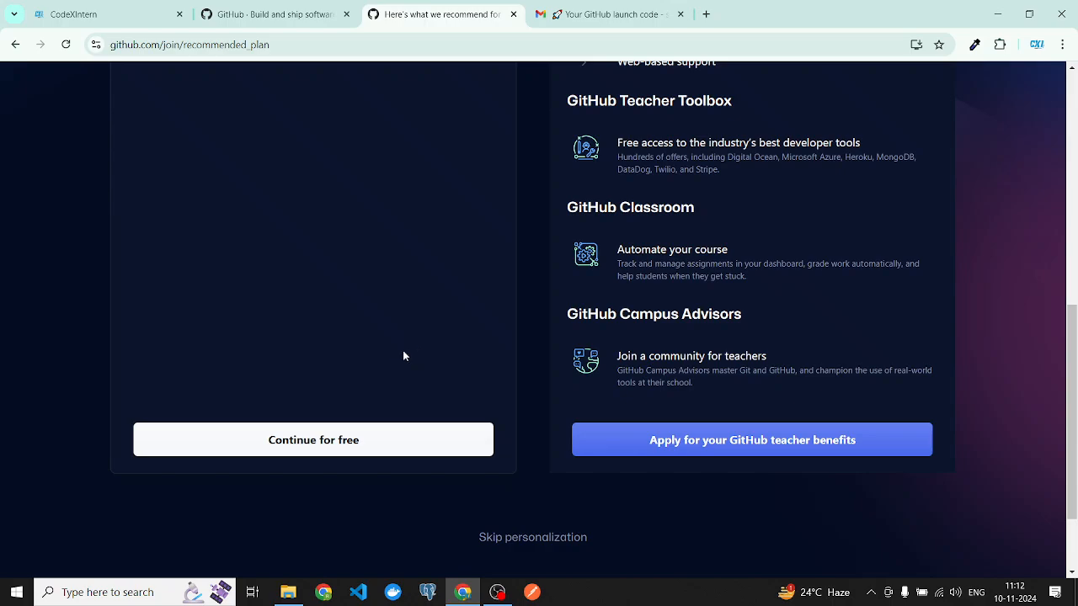
pyautogui.click(334, 458)
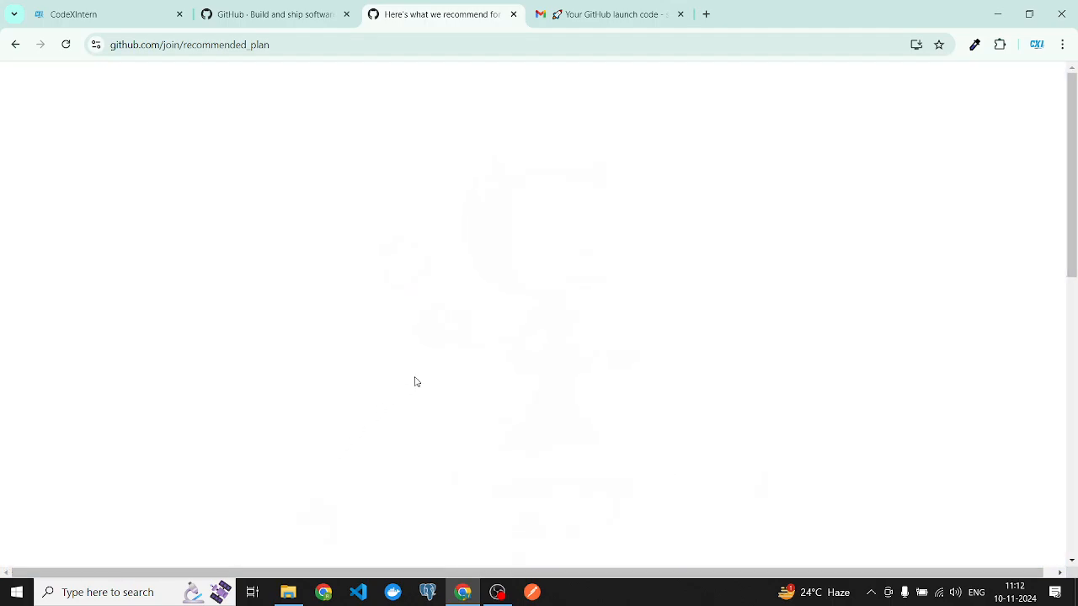
pyautogui.scroll(-3, 457, 355)
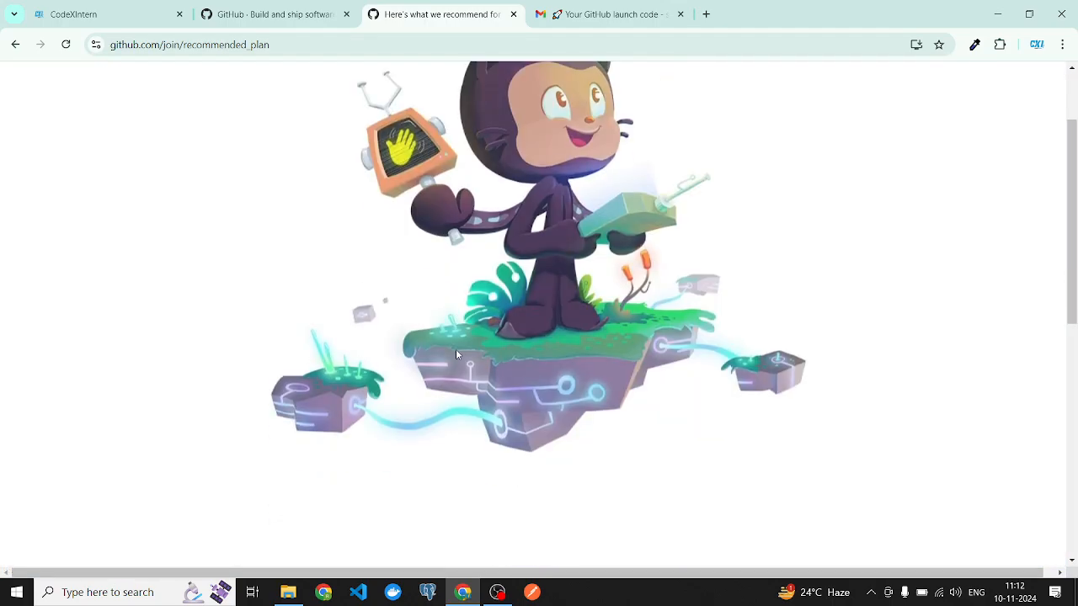
pyautogui.scroll(3, 457, 354)
pyautogui.scroll(-4, 456, 354)
pyautogui.scroll(-3, 456, 355)
pyautogui.scroll(3, 457, 354)
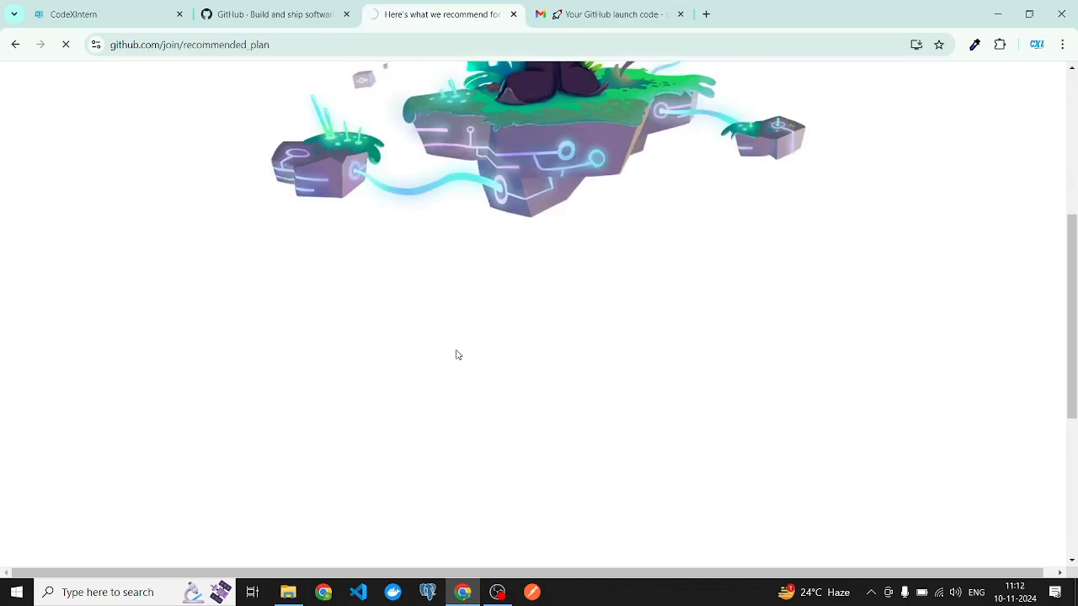
pyautogui.scroll(4, 456, 354)
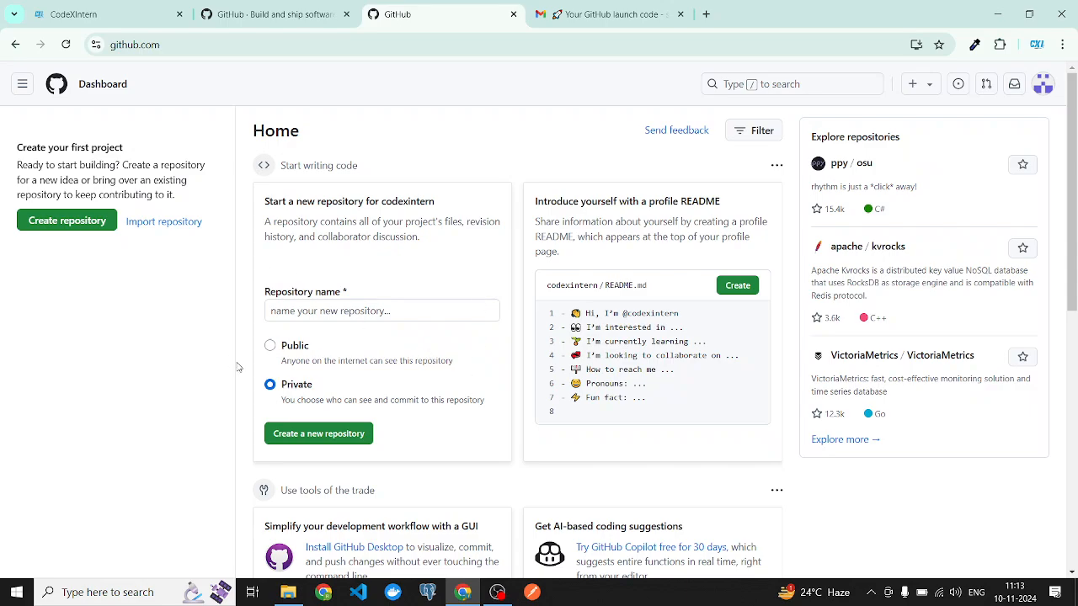
# Create a new public repository named YouTube-Video-Downloader
pyautogui.click(90, 223)
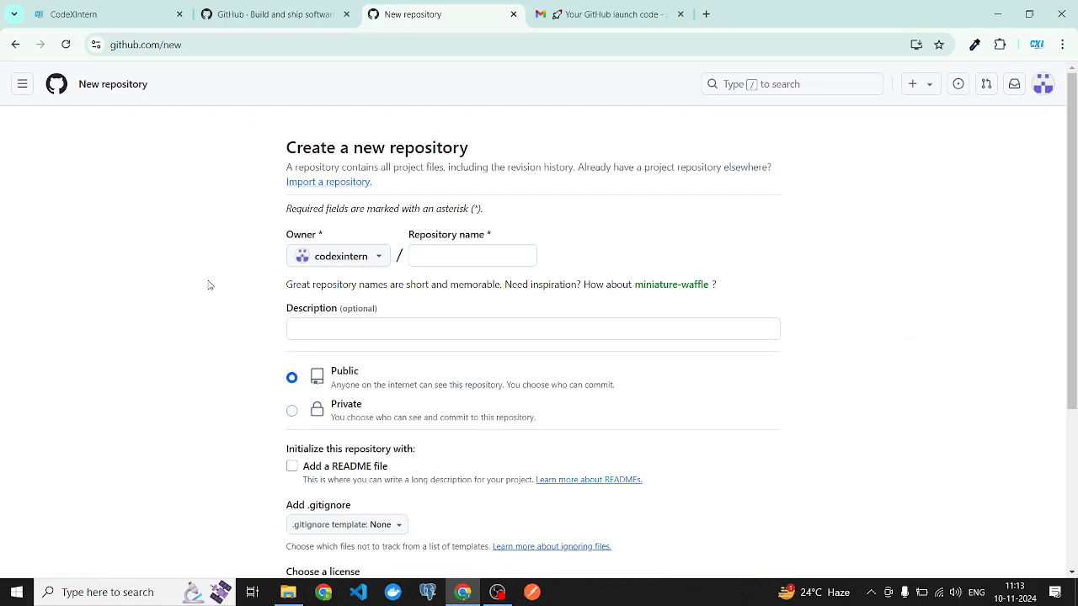
pyautogui.click(431, 250)
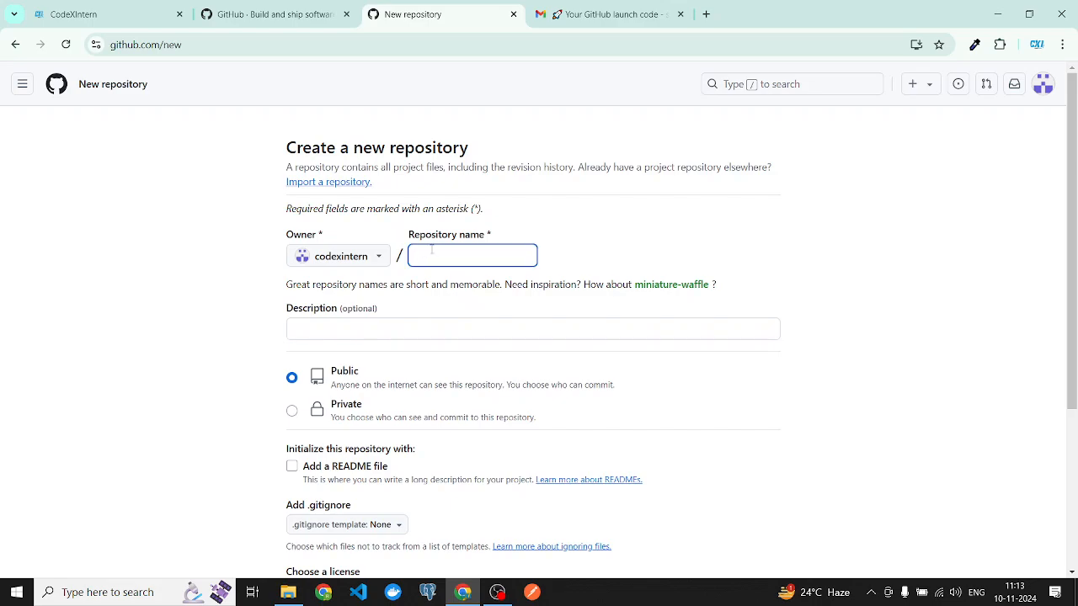
pyautogui.write('YouTub')
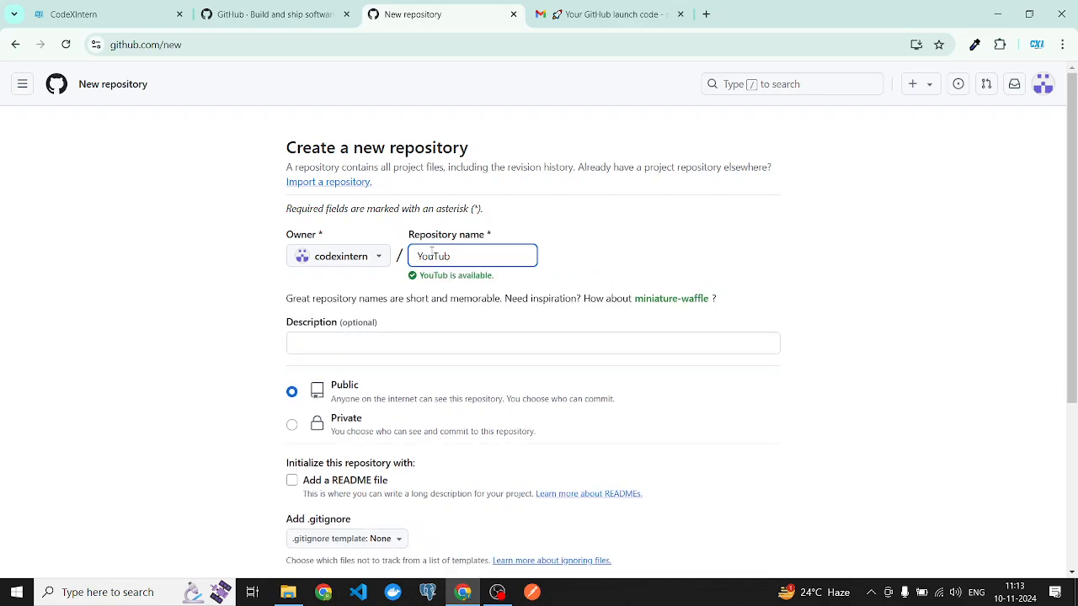
pyautogui.write('e Video_D')
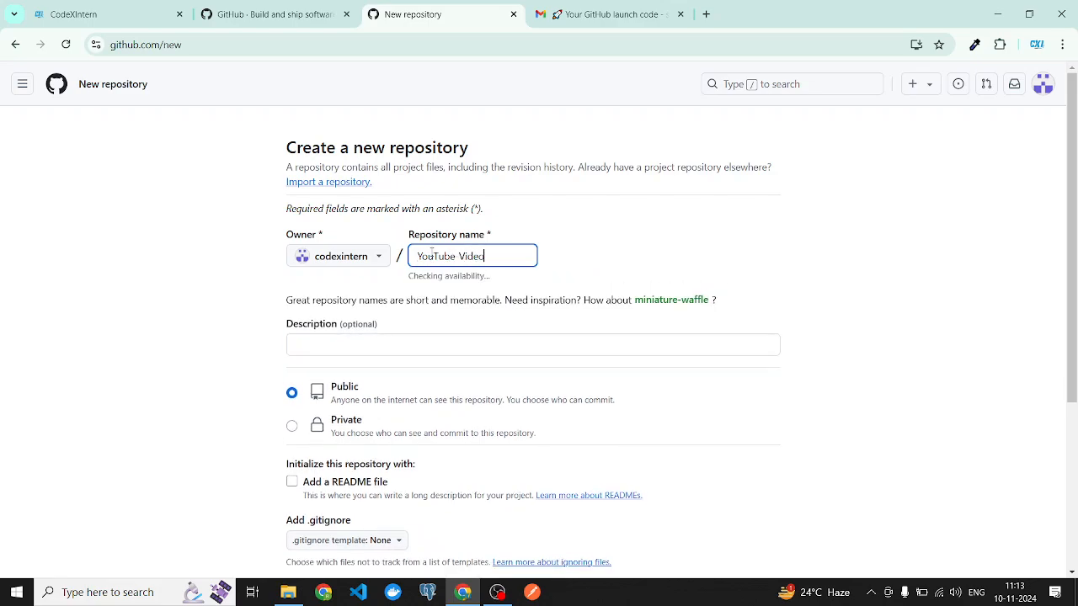
pyautogui.press('BackSpace')
pyautogui.press('BackSpace')
pyautogui.write('o Downloader')
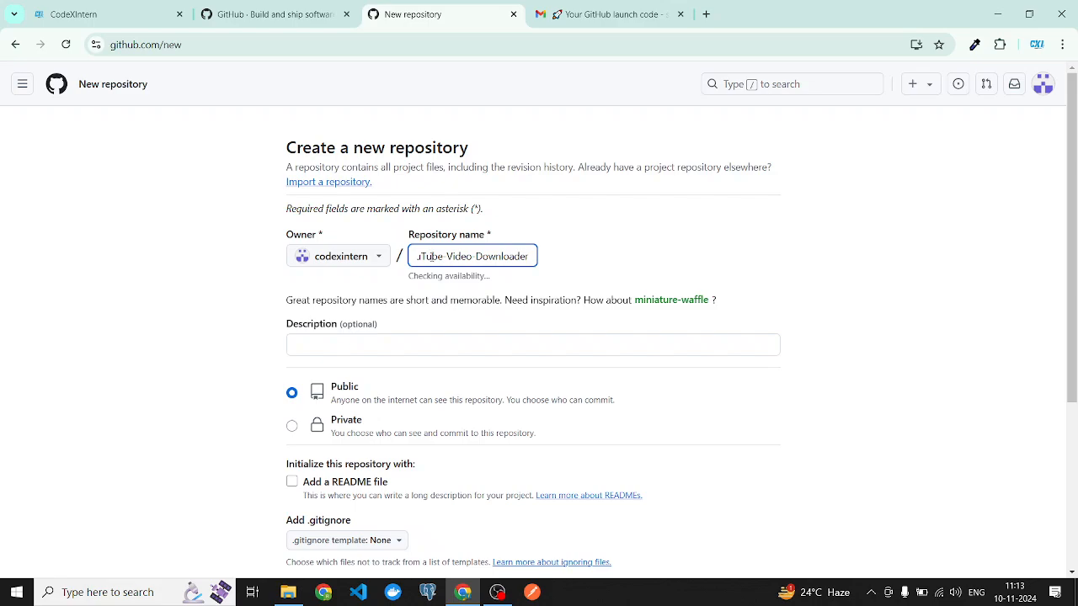
pyautogui.scroll(-3, 452, 271)
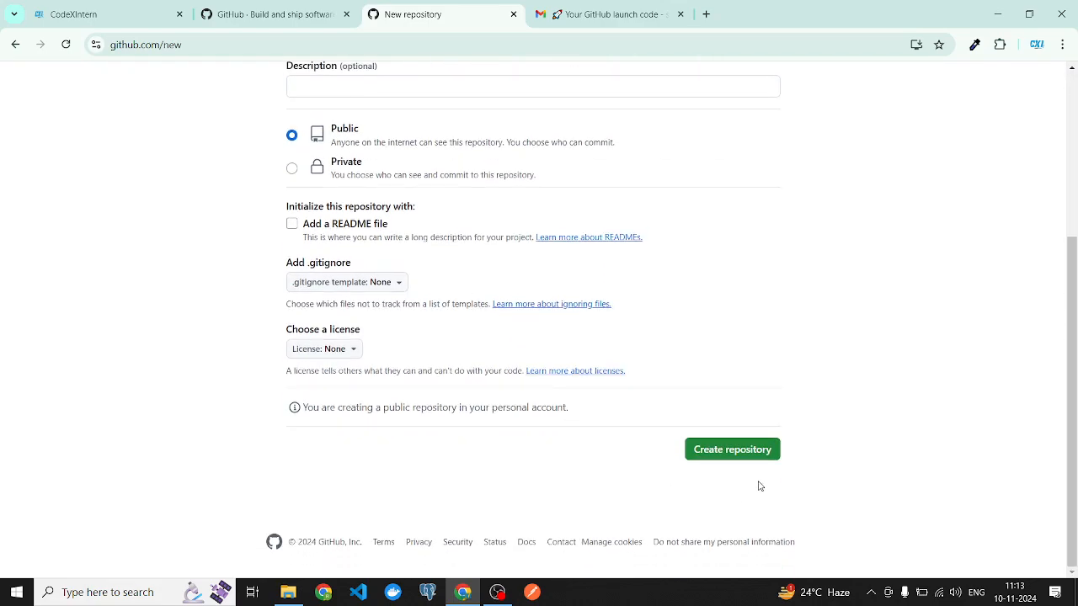
pyautogui.click(721, 452)
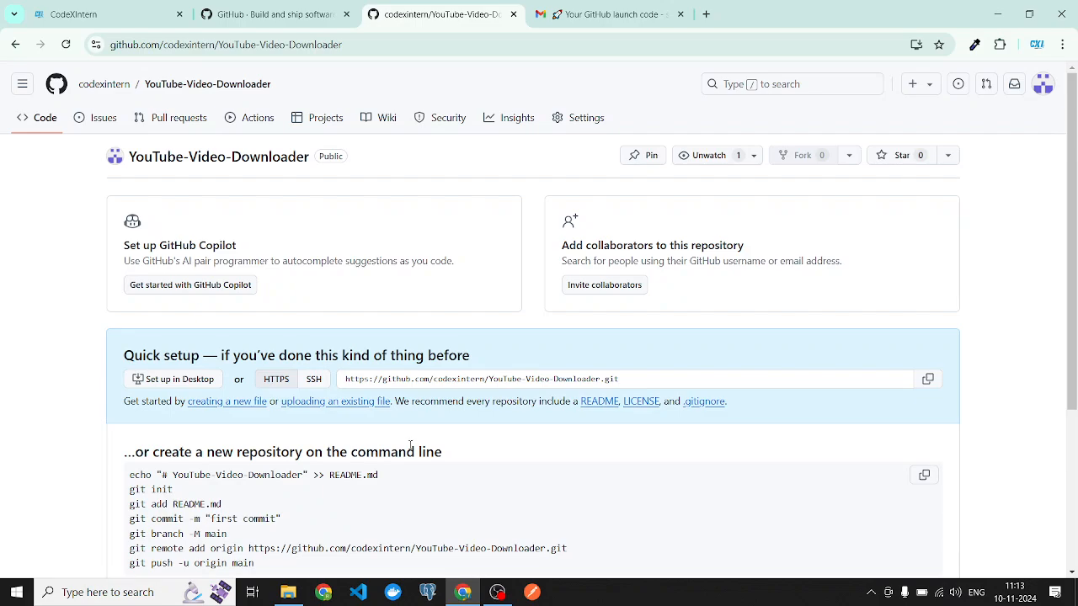
# Open the repository's upload page for existing files, and delete node_modules from the local video-downloader folder in File Explorer
pyautogui.click(336, 404)
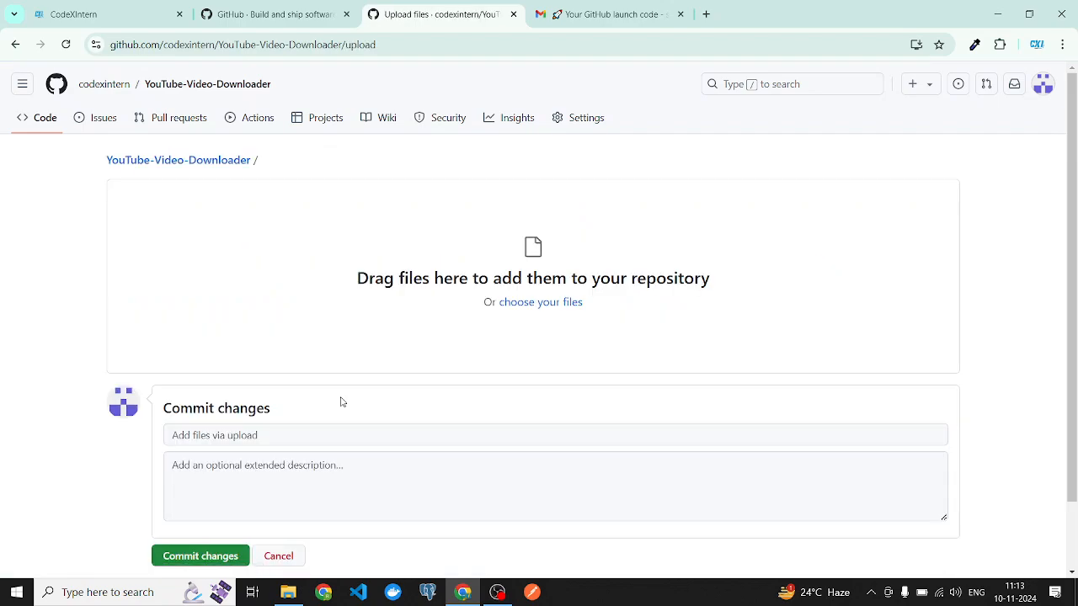
pyautogui.click(287, 594)
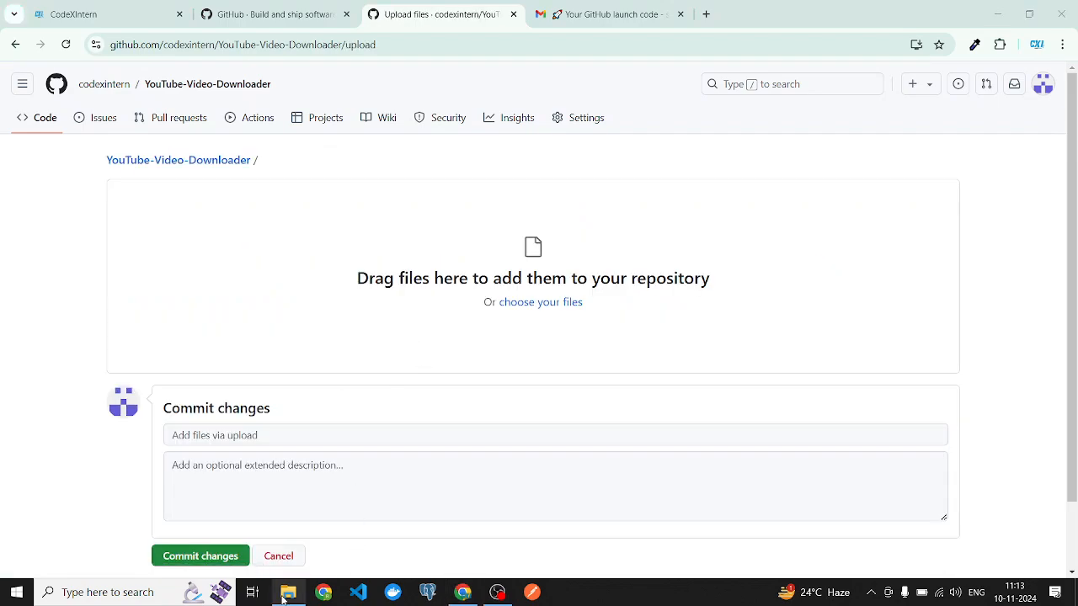
pyautogui.click(516, 298)
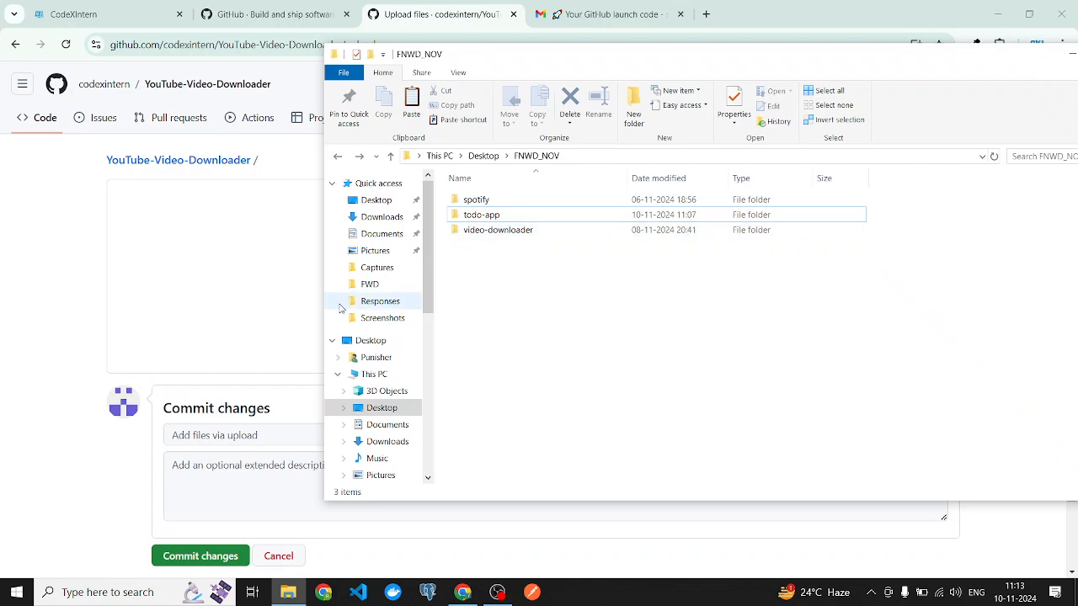
pyautogui.doubleClick(540, 231)
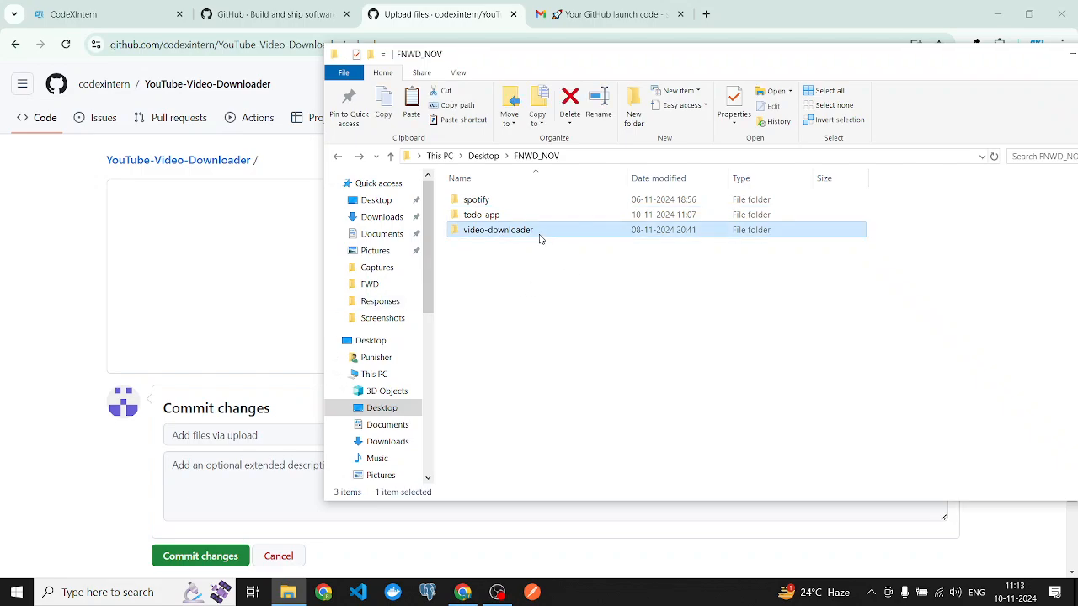
pyautogui.click(484, 205)
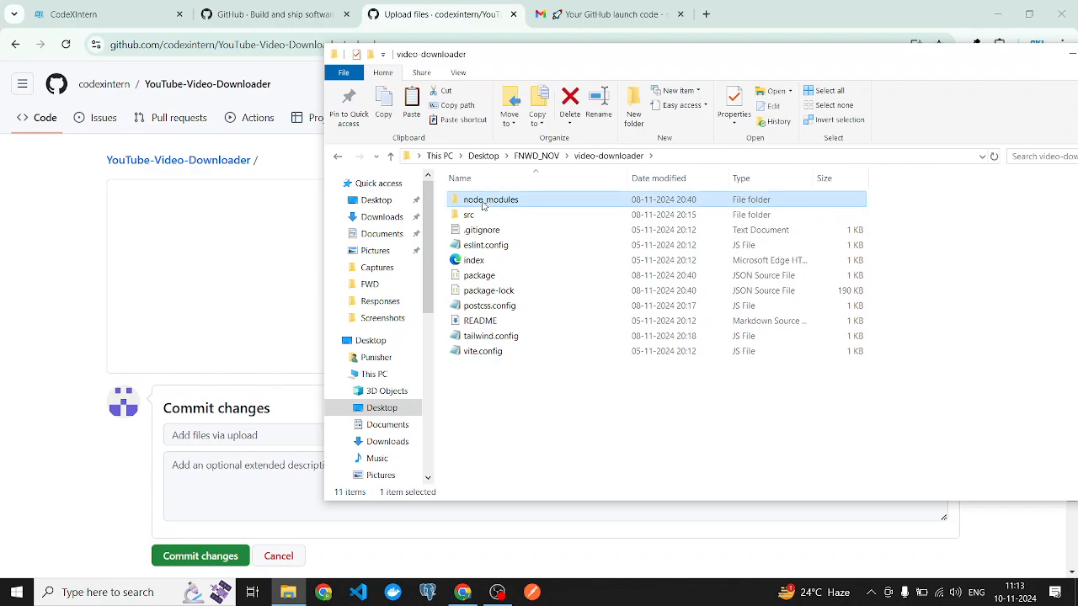
pyautogui.rightClick(484, 202)
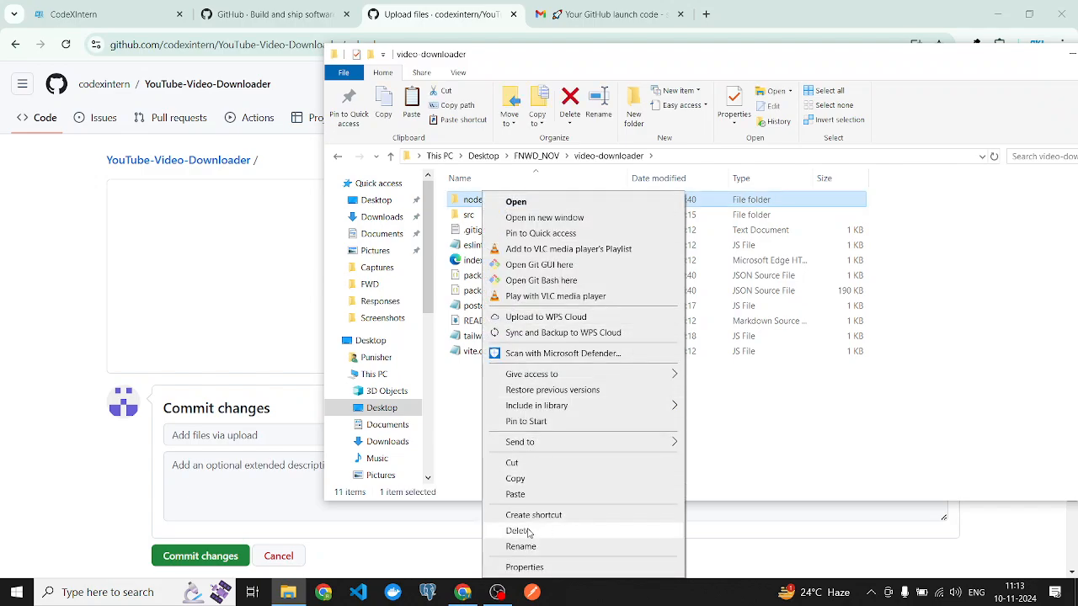
pyautogui.click(528, 531)
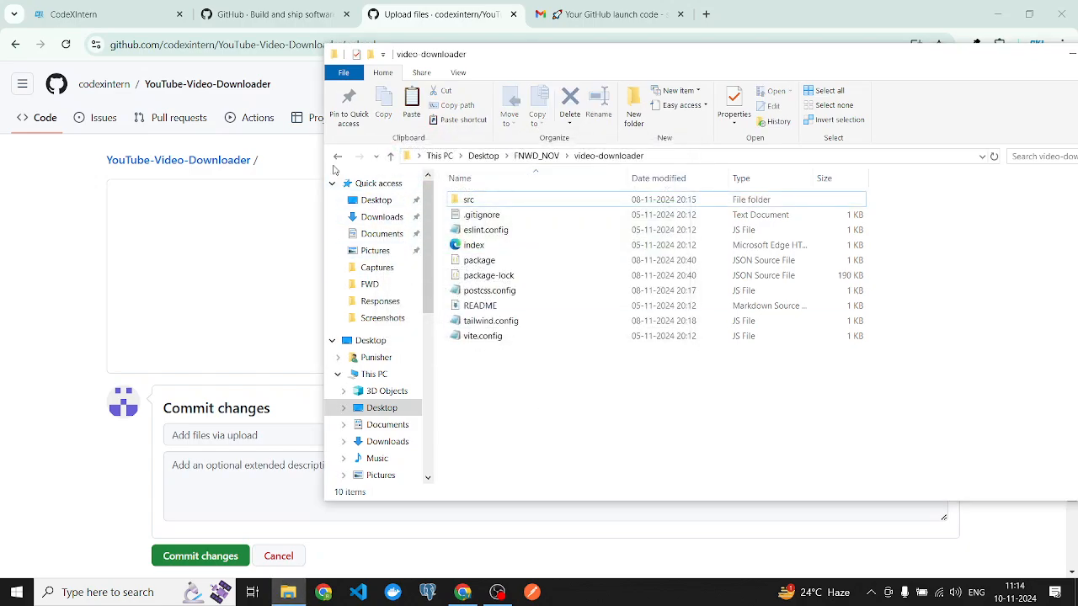
# Upload the whole video-downloader folder from FNWD_NOV to the repository and commit the changes
pyautogui.click(336, 158)
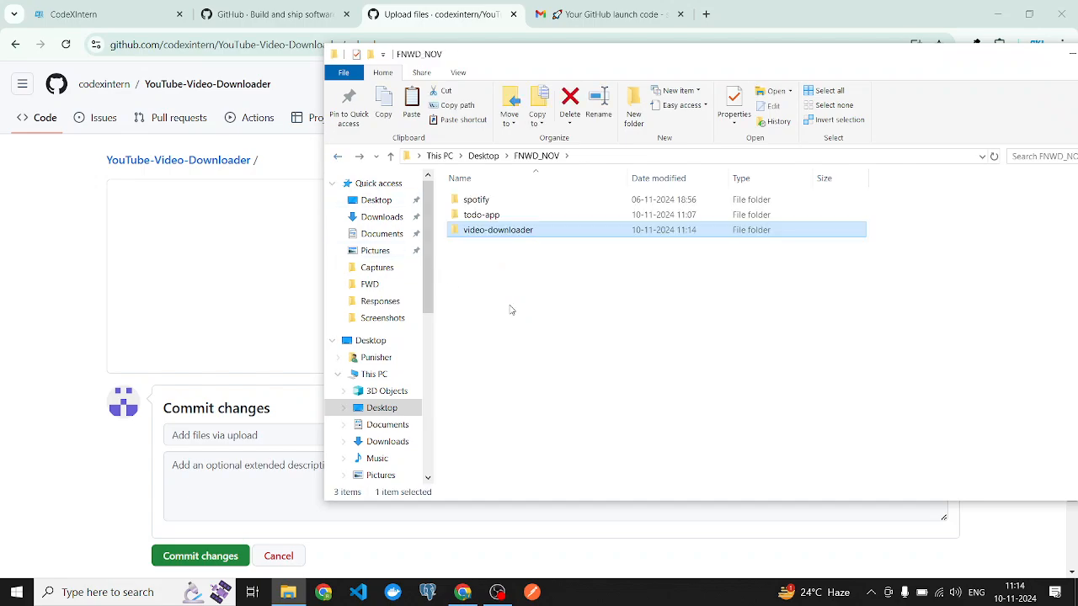
pyautogui.moveTo(471, 230); pyautogui.dragTo(262, 275)
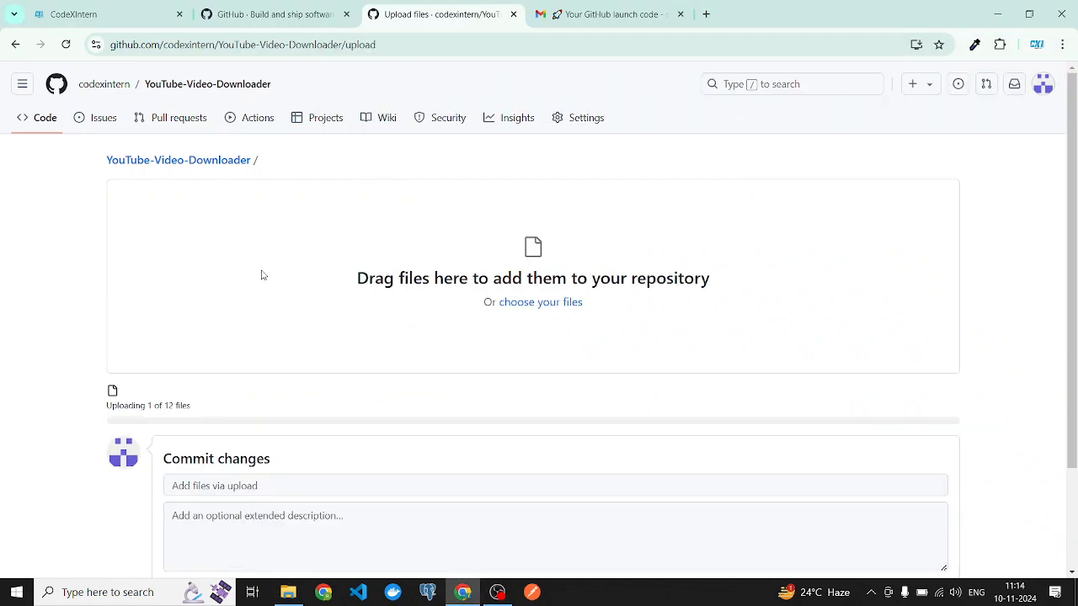
pyautogui.scroll(-2, 262, 273)
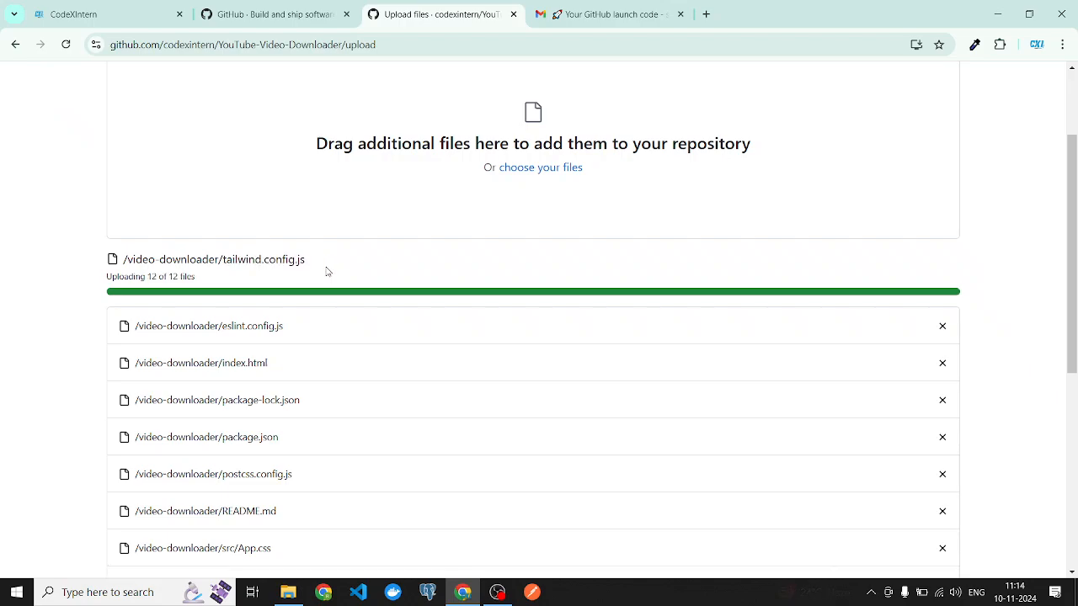
pyautogui.scroll(-4, 337, 244)
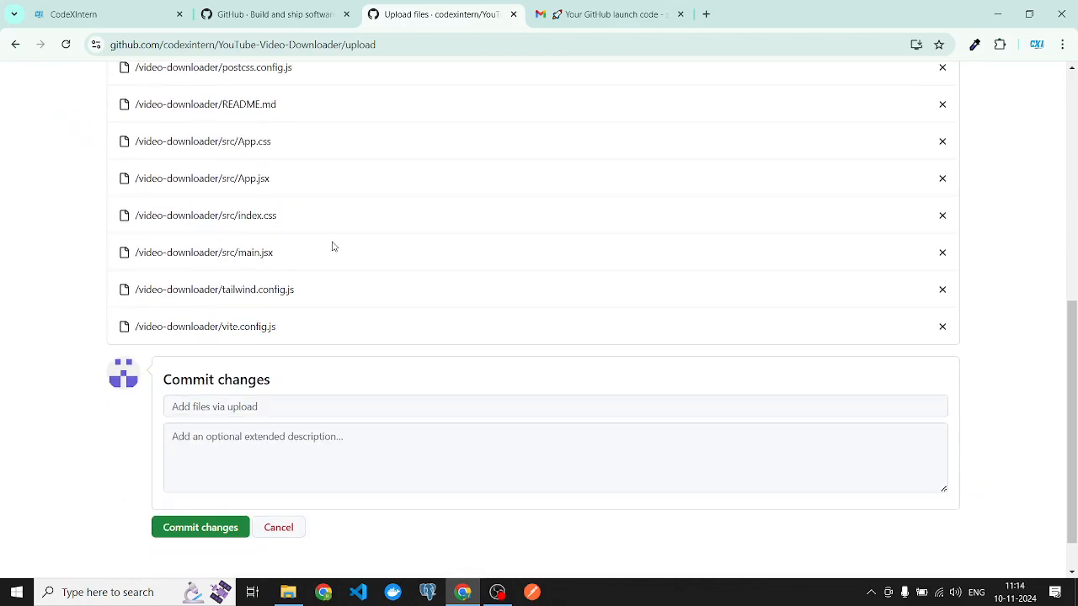
pyautogui.scroll(4, 330, 341)
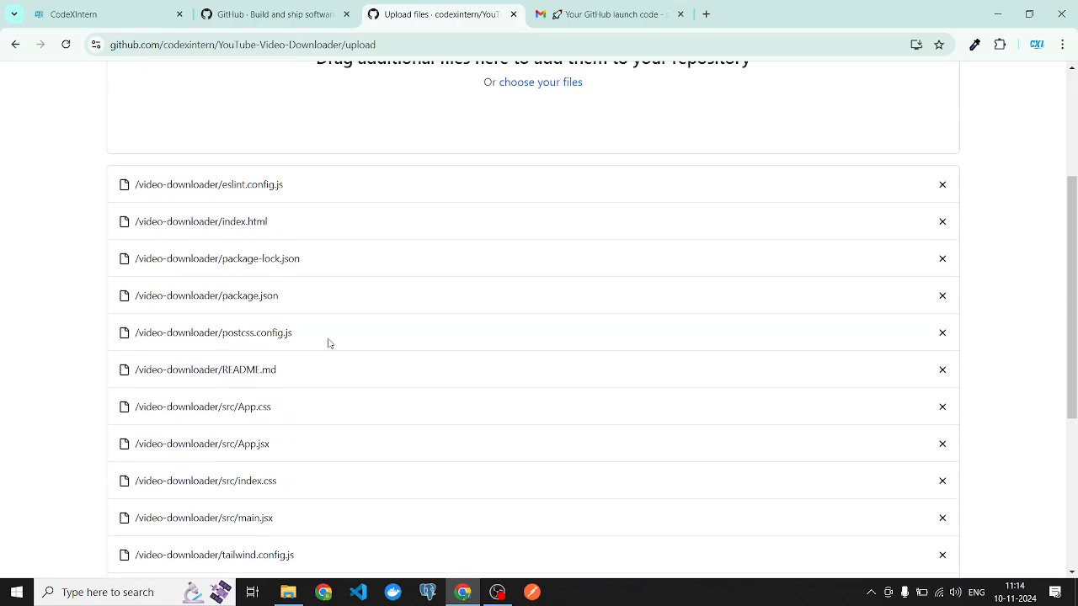
pyautogui.scroll(-4, 405, 393)
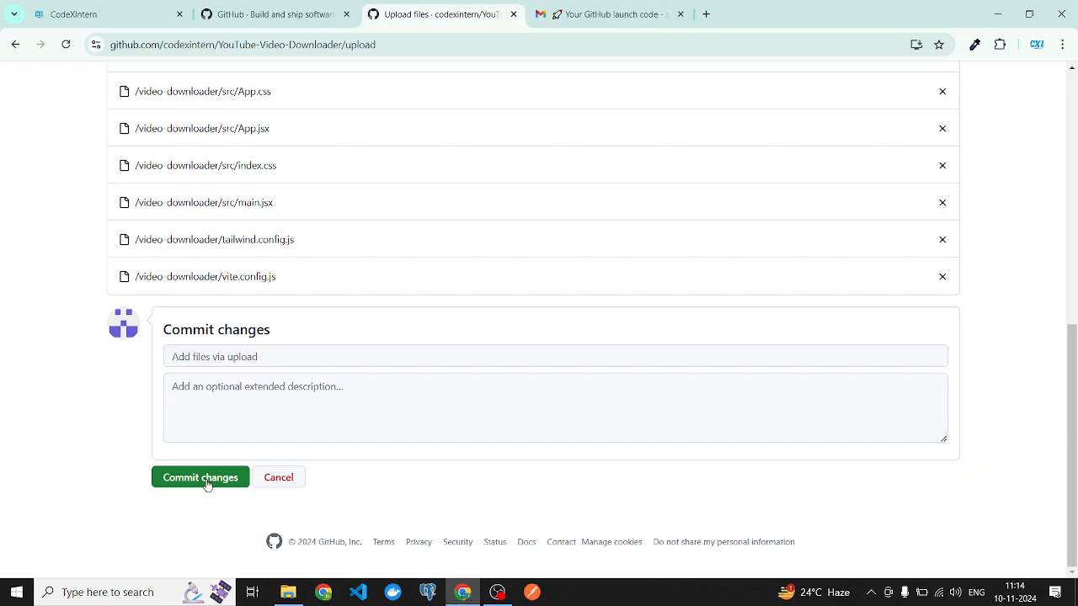
pyautogui.click(205, 480)
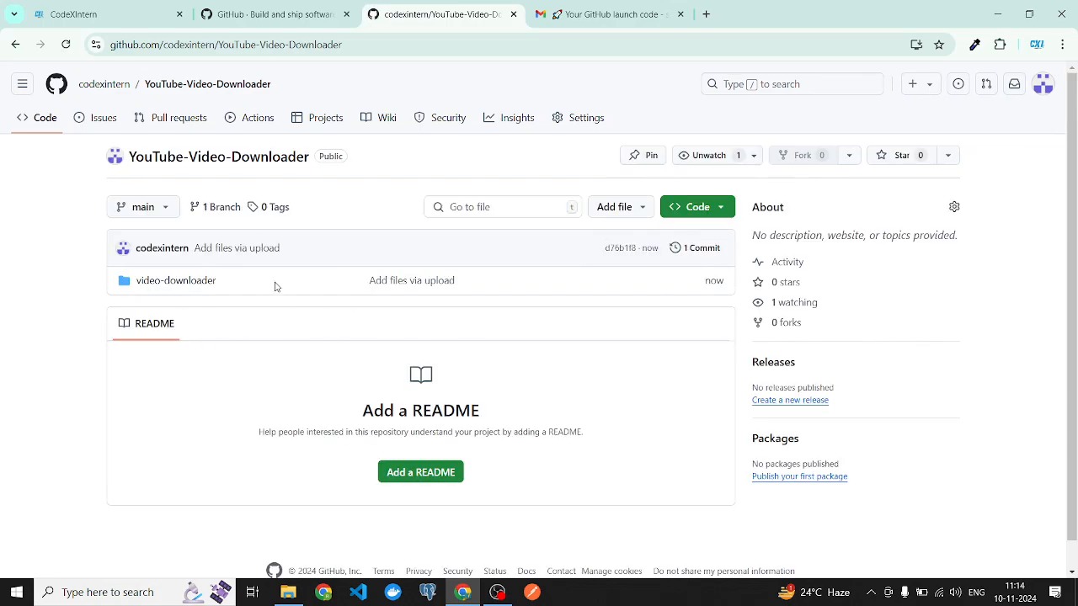
# Examine the uploaded video-downloader folder and its src subfolder in the repository, and return to the video-downloader folder
pyautogui.click(201, 286)
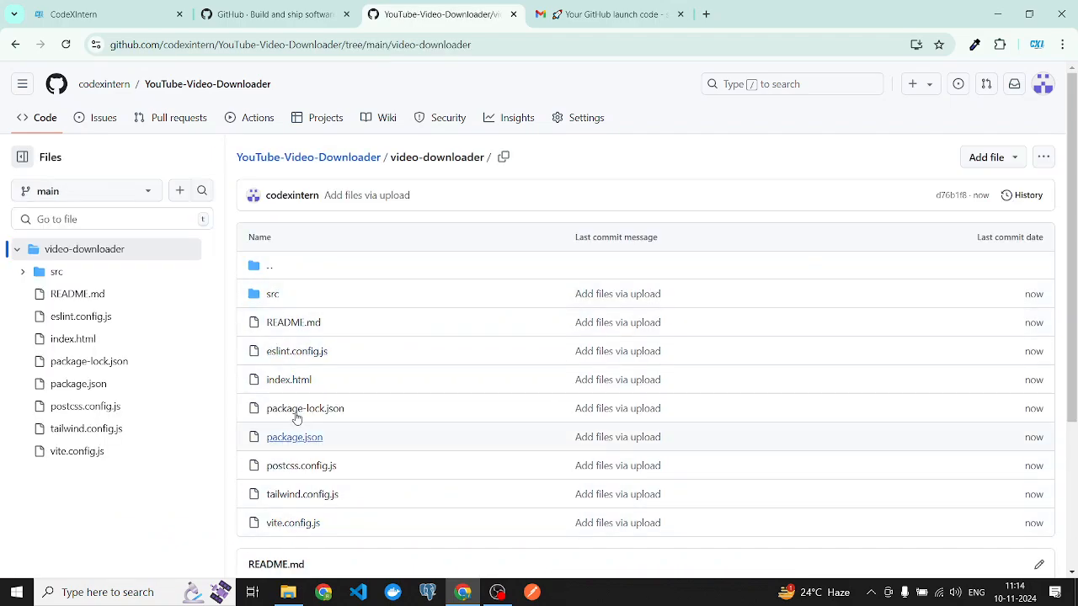
pyautogui.click(272, 294)
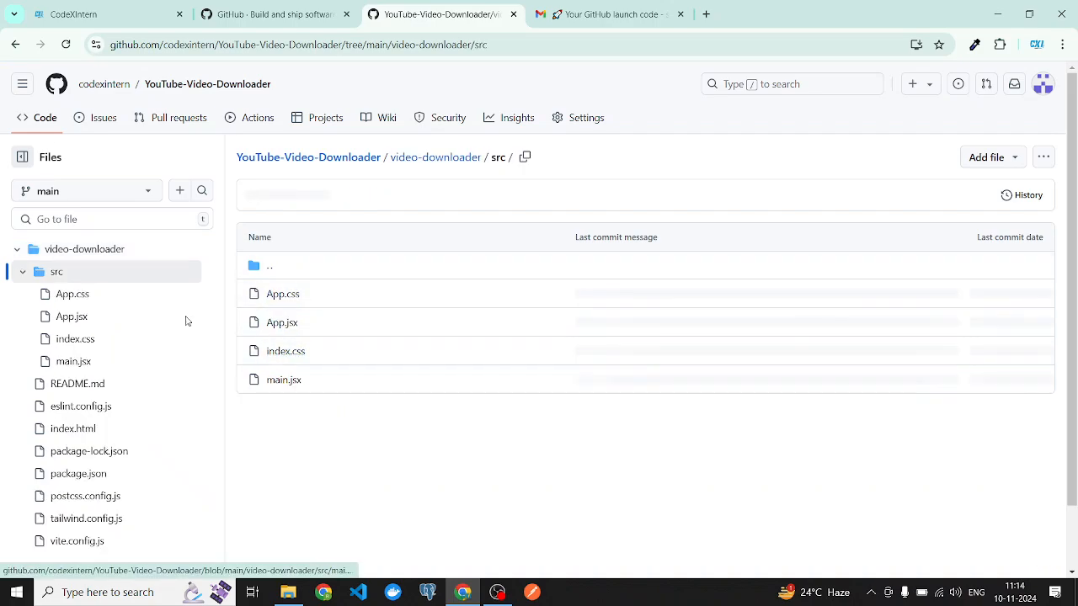
pyautogui.click(15, 45)
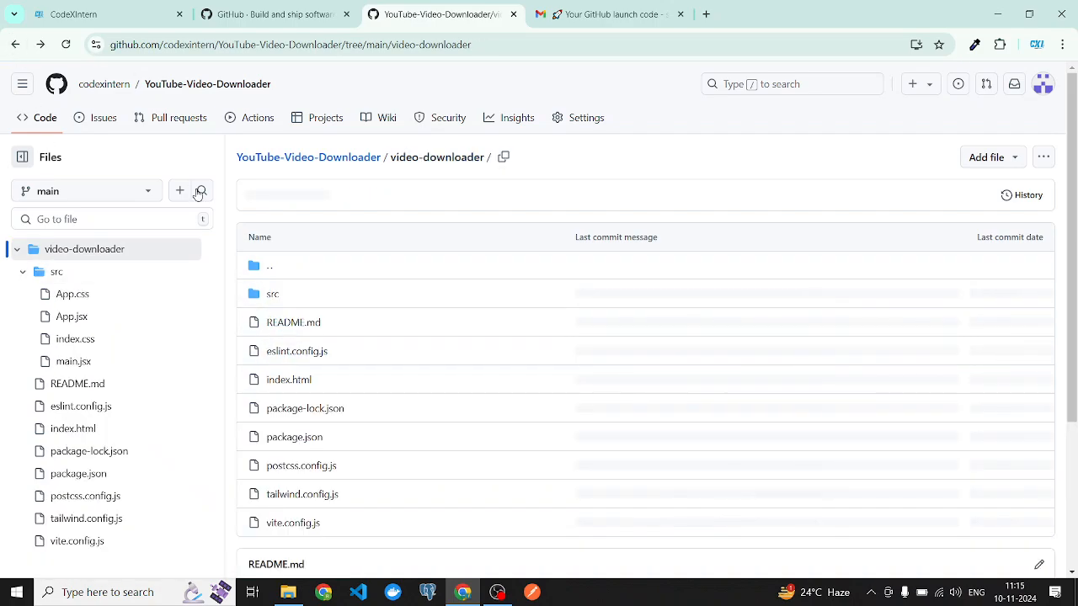